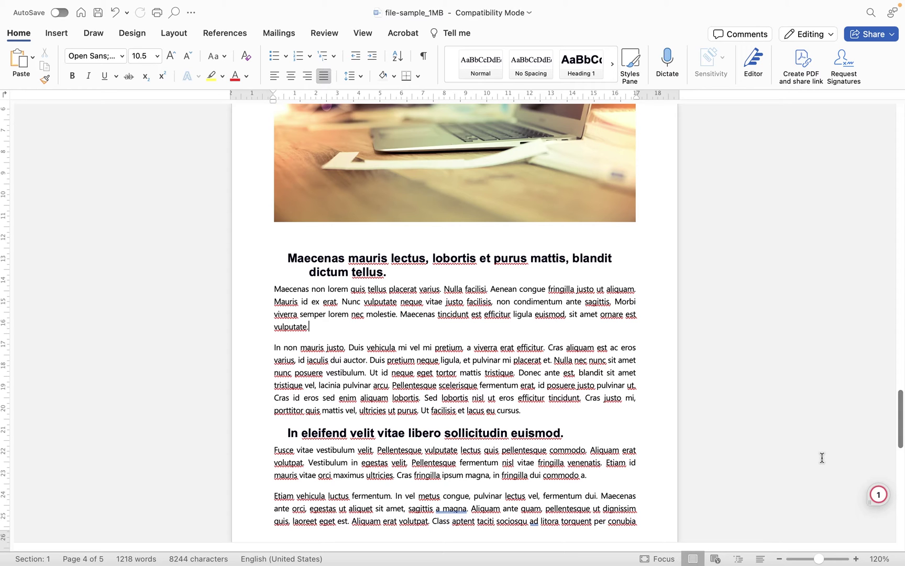
Step: Insert a footnote after 'maximus ultricies.' from the References tab
{"action": "scroll", "coordinate": [372, 321], "scroll_direction": "down", "scroll_amount": 15}
{"action": "scroll", "coordinate": [372, 322], "scroll_direction": "up", "scroll_amount": 20}
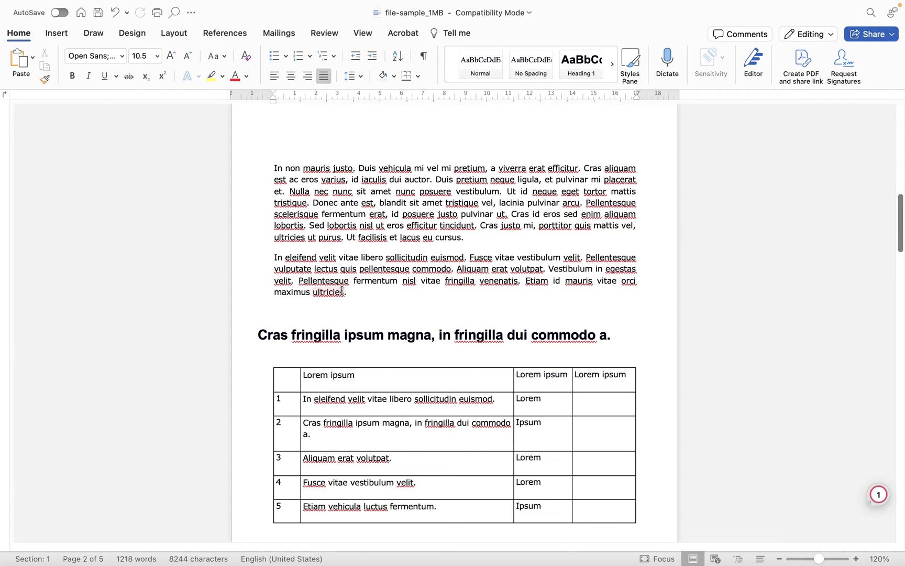
{"action": "left_click", "coordinate": [359, 295]}
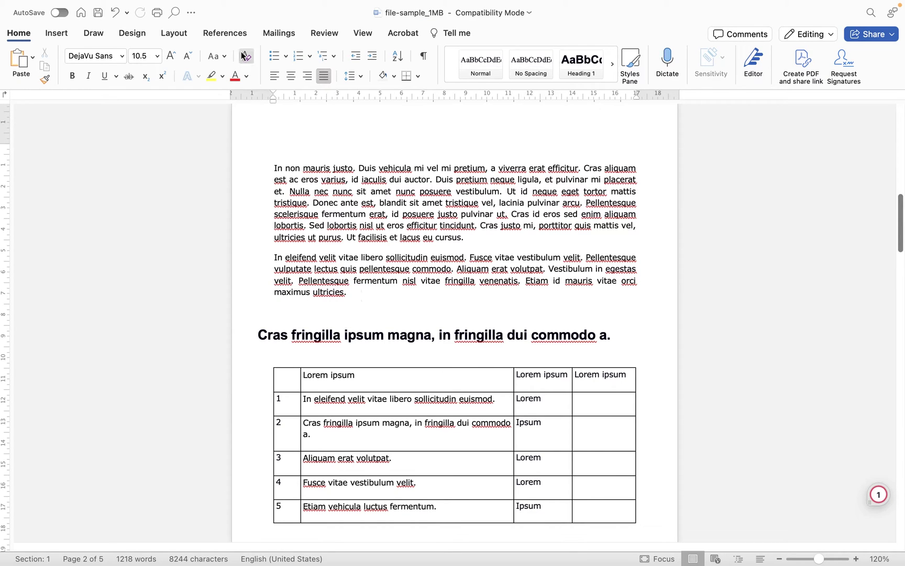
{"action": "left_click", "coordinate": [219, 30]}
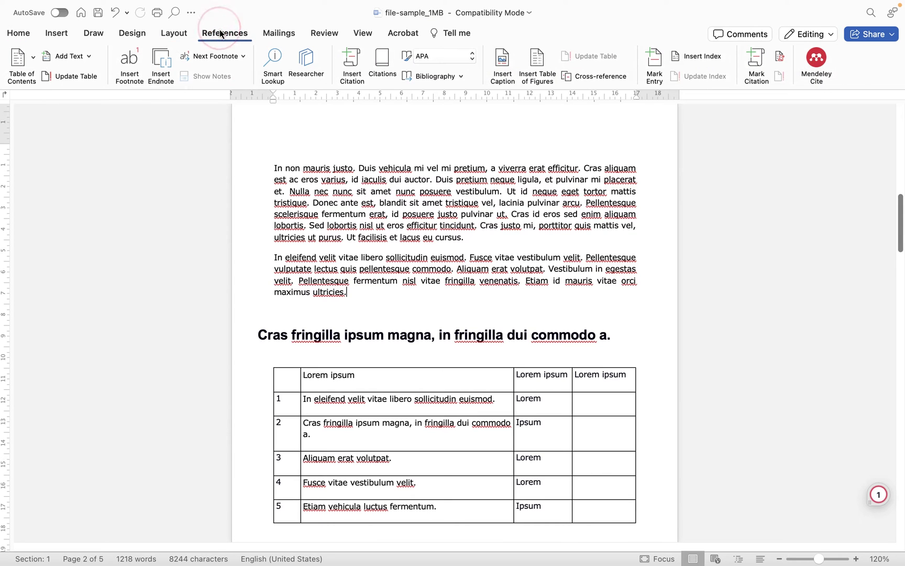
{"action": "left_click", "coordinate": [130, 62]}
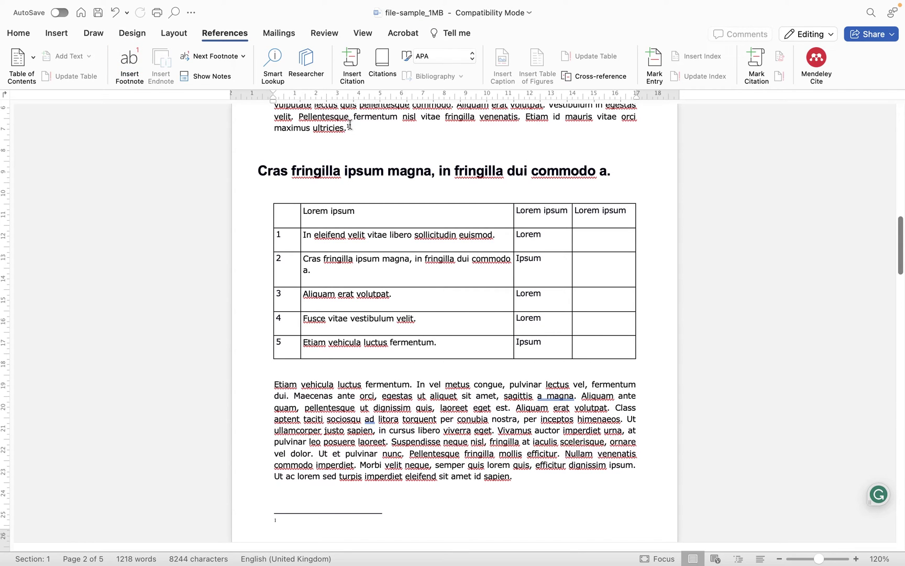
Step: Zoom to 192% and type the footnote text 'This is our first footnote.'
{"action": "scroll", "coordinate": [346, 235], "scroll_direction": "down", "scroll_amount": 3}
{"action": "scroll", "coordinate": [343, 238], "scroll_direction": "down", "scroll_amount": 1}
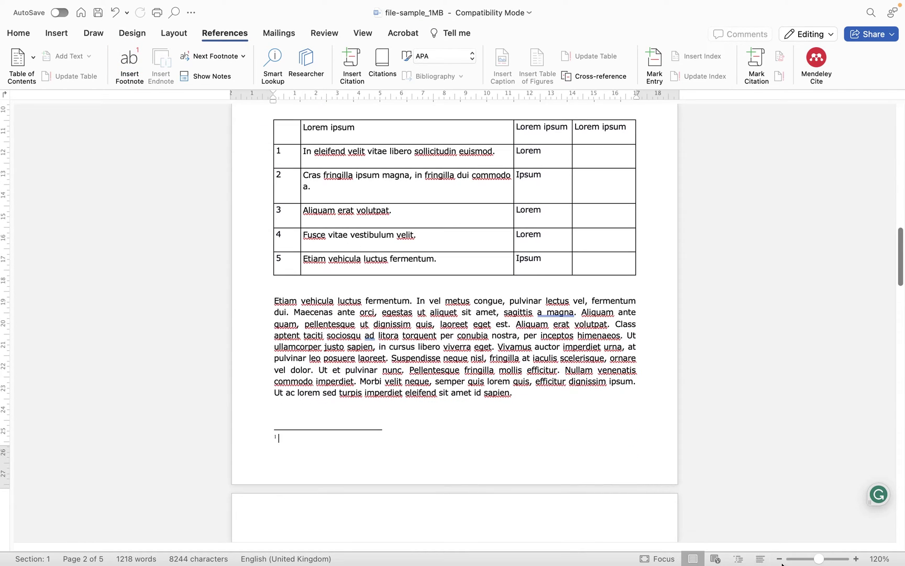
{"action": "left_click_drag", "start_coordinate": [821, 562], "coordinate": [822, 559]}
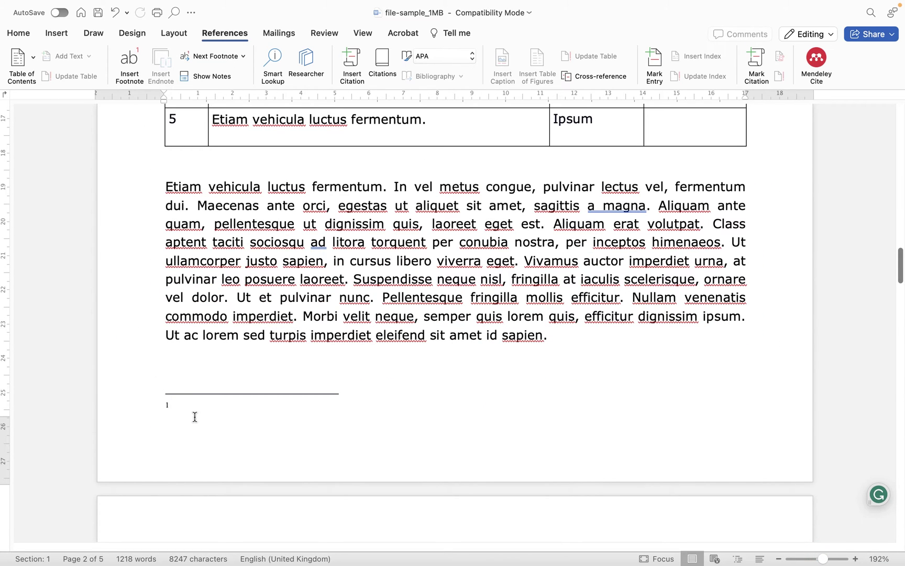
{"action": "type", "text": "This is our first footno"}
{"action": "key", "text": "BackSpace"}
{"action": "type", "text": "note"}
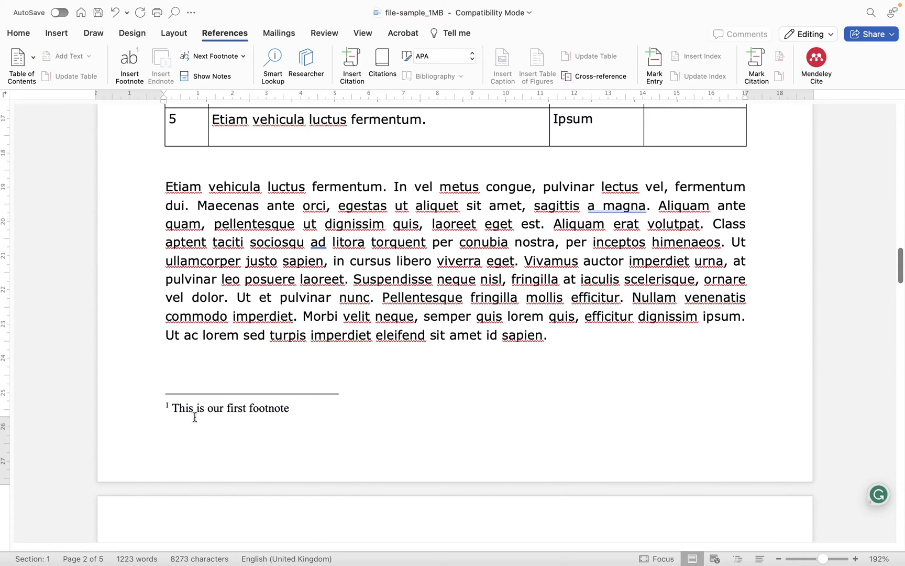
{"action": "type", "text": "."}
Step: Insert a footnote after 'sapien.' reading 'This is our second footnote.'
{"action": "left_click", "coordinate": [546, 338]}
{"action": "left_click", "coordinate": [129, 58]}
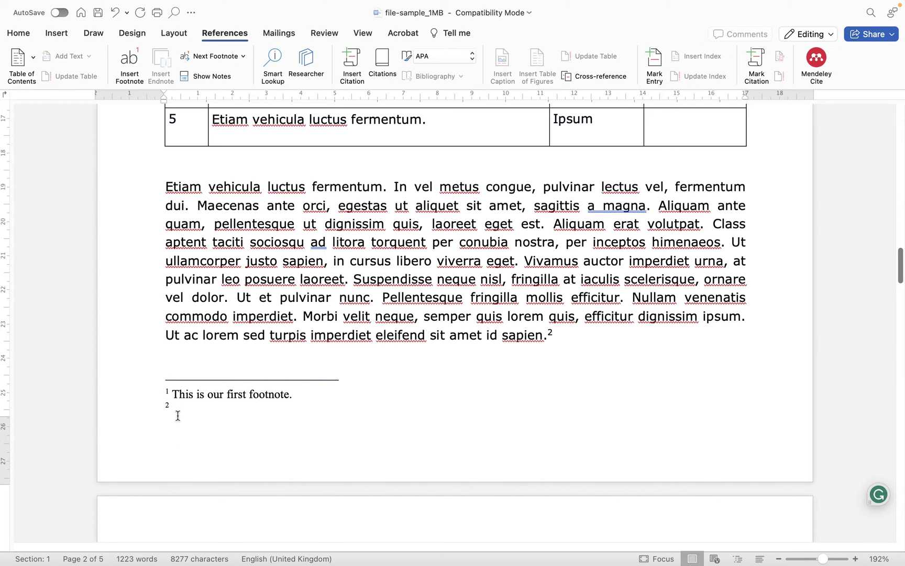
{"action": "type", "text": "This is"}
{"action": "key", "text": "BackSpace"}
{"action": "type", "text": "is ou"}
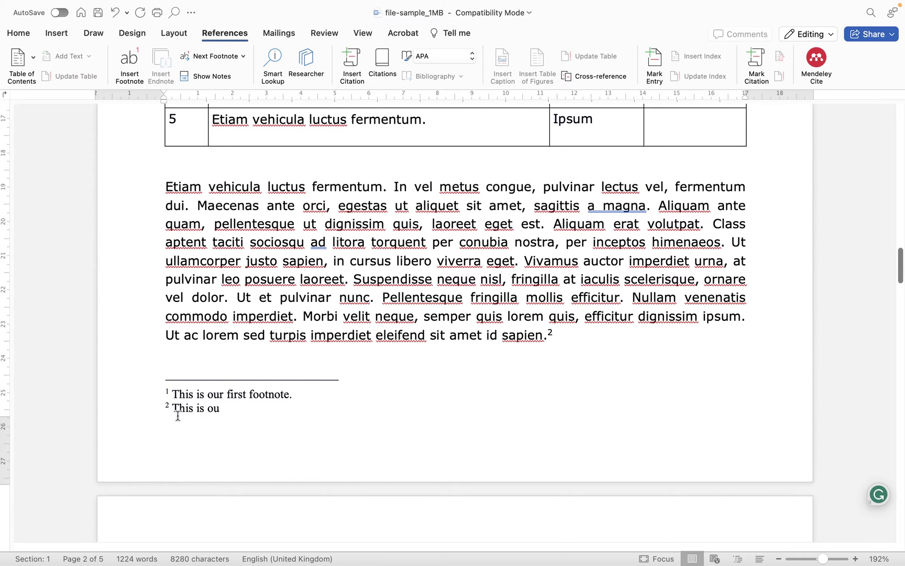
{"action": "type", "text": "r second footnote"}
{"action": "type", "text": "/"}
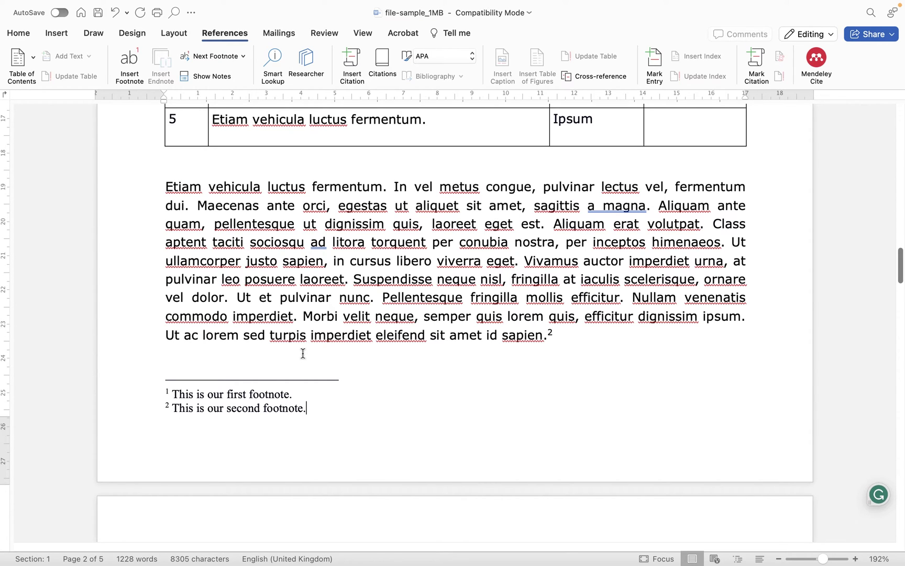
Step: Insert a footnote after 'fringilla.' on page 3 reading 'This is the third footnote.'
{"action": "scroll", "coordinate": [303, 353], "scroll_direction": "down", "scroll_amount": 15}
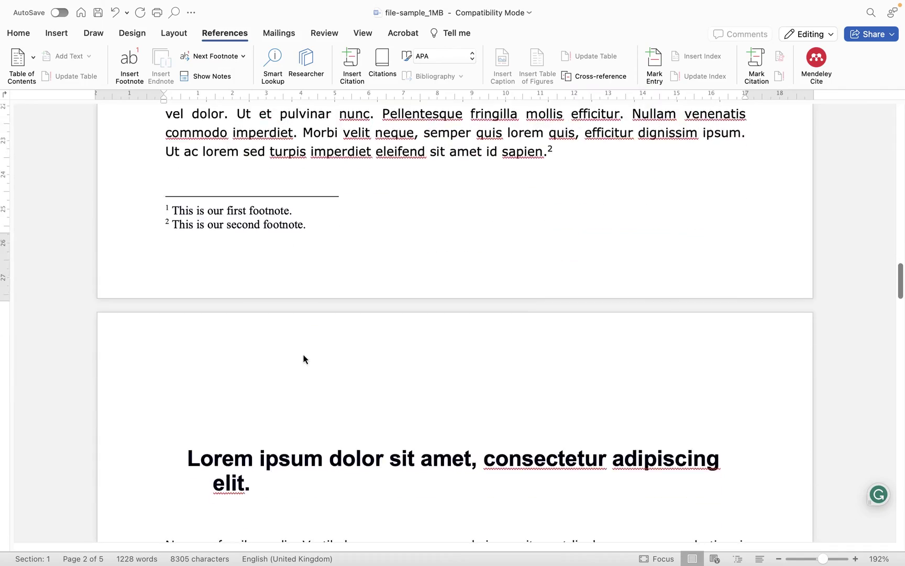
{"action": "left_click", "coordinate": [394, 257]}
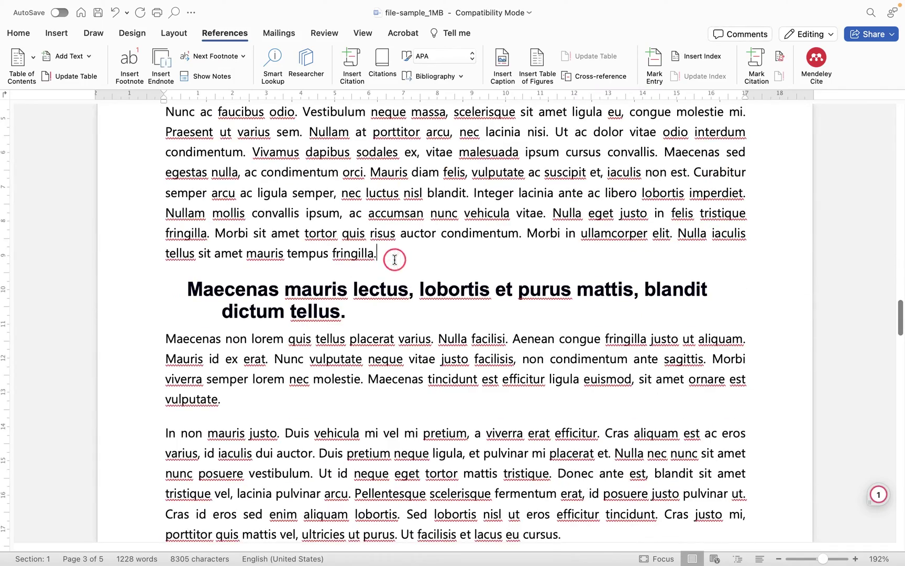
{"action": "left_click", "coordinate": [128, 66]}
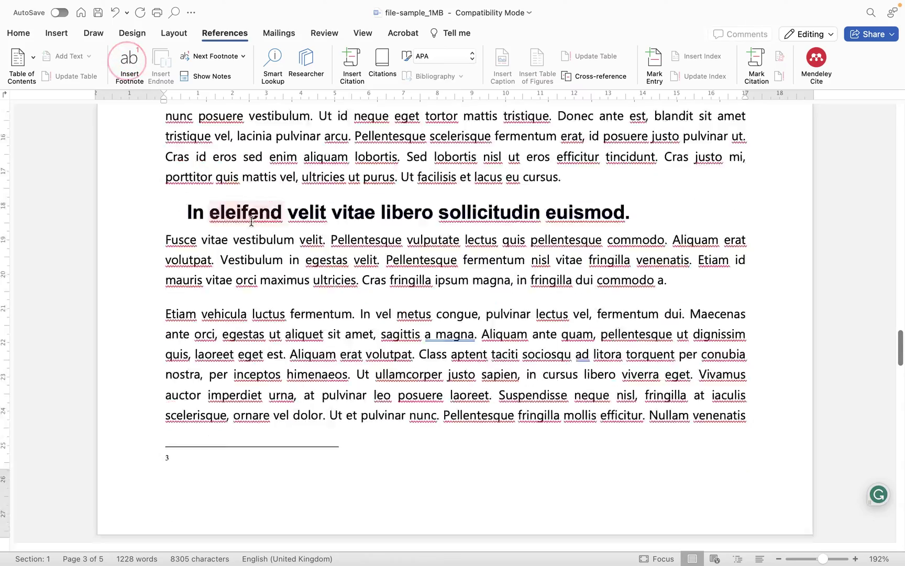
{"action": "type", "text": "This is the "}
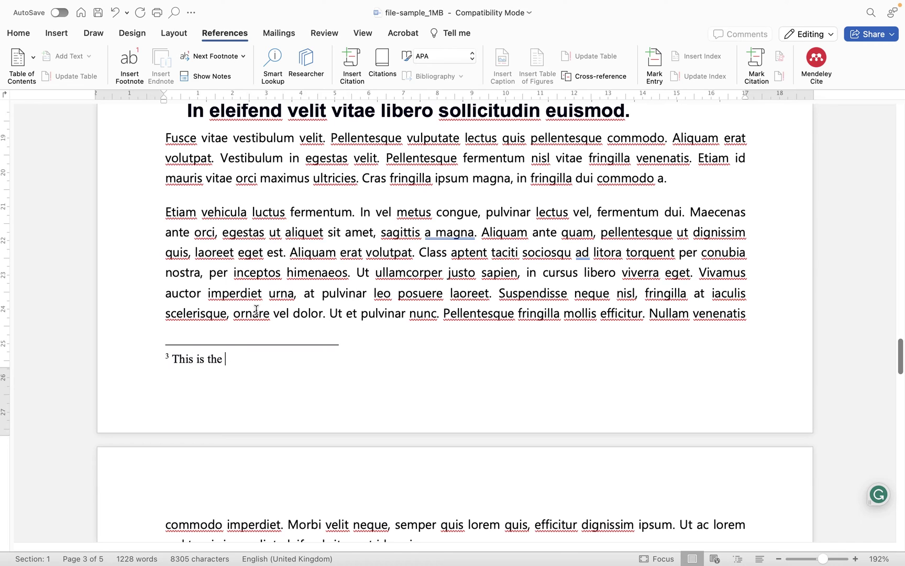
{"action": "type", "text": "third footnote."}
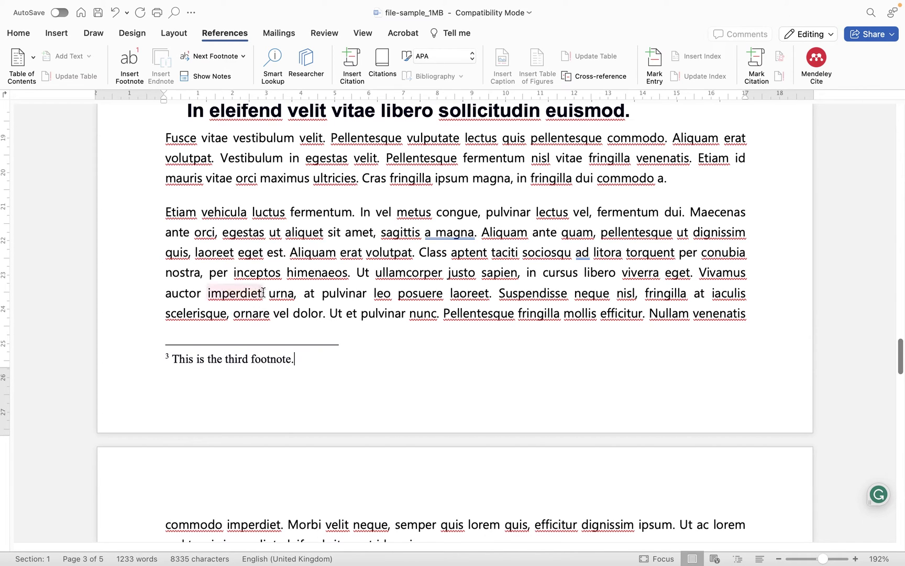
{"action": "scroll", "coordinate": [262, 301], "scroll_direction": "up", "scroll_amount": 15}
{"action": "scroll", "coordinate": [269, 294], "scroll_direction": "up", "scroll_amount": 10}
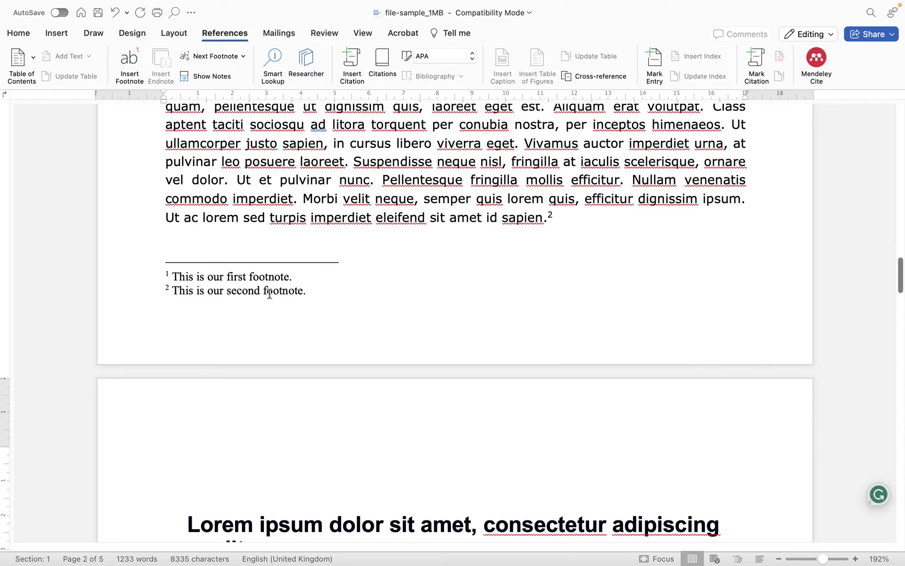
Step: Apply the Intense Emphasis style to the 'In non mauris justo' paragraph
{"action": "scroll", "coordinate": [464, 246], "scroll_direction": "up", "scroll_amount": 2}
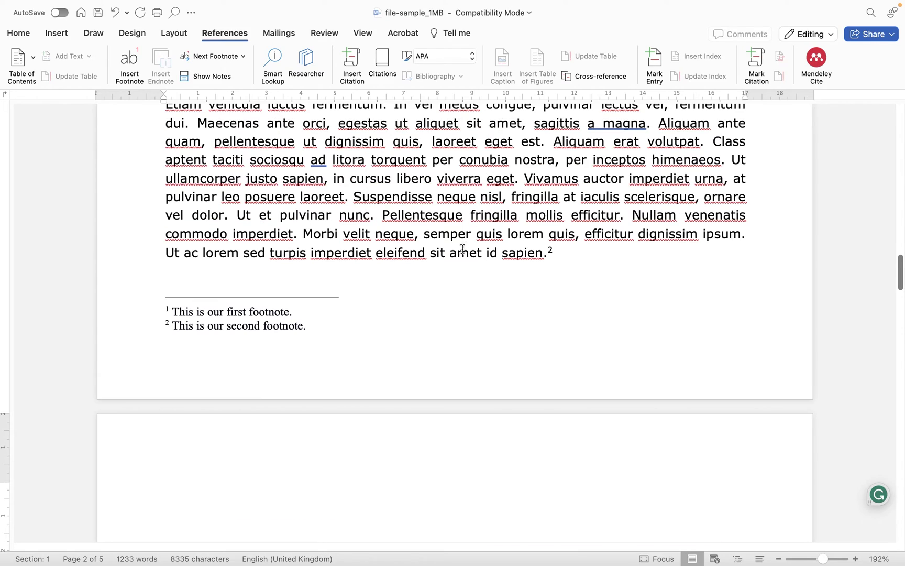
{"action": "scroll", "coordinate": [462, 248], "scroll_direction": "up", "scroll_amount": 20}
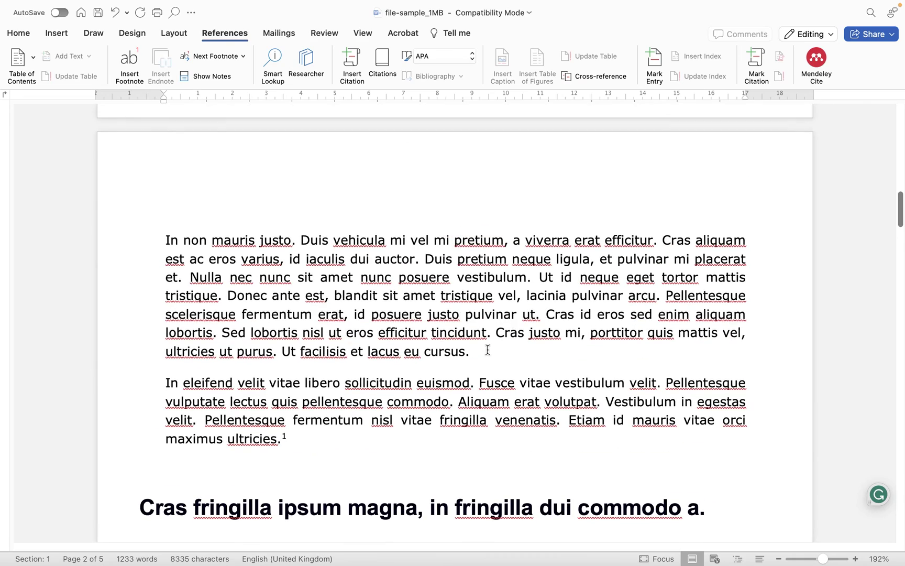
{"action": "triple_click", "coordinate": [487, 349]}
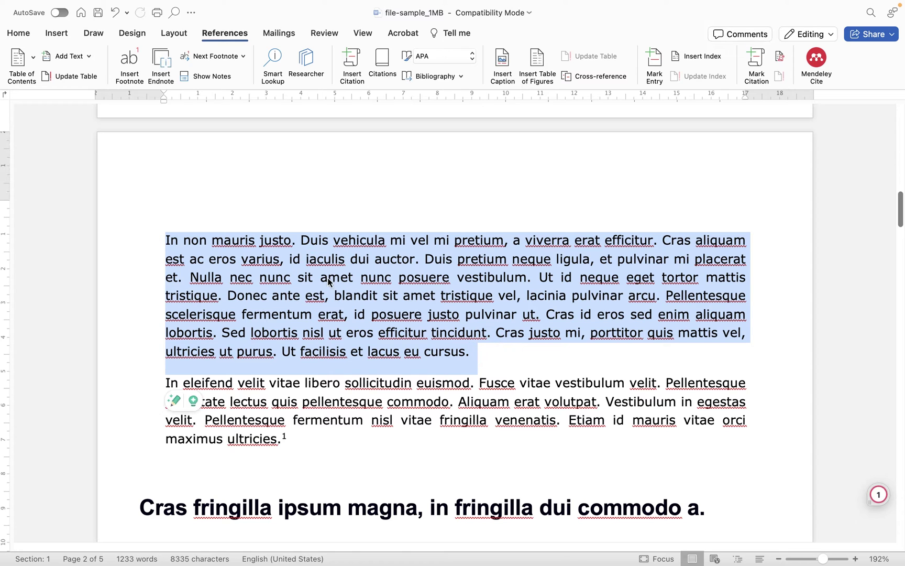
{"action": "left_click", "coordinate": [9, 40]}
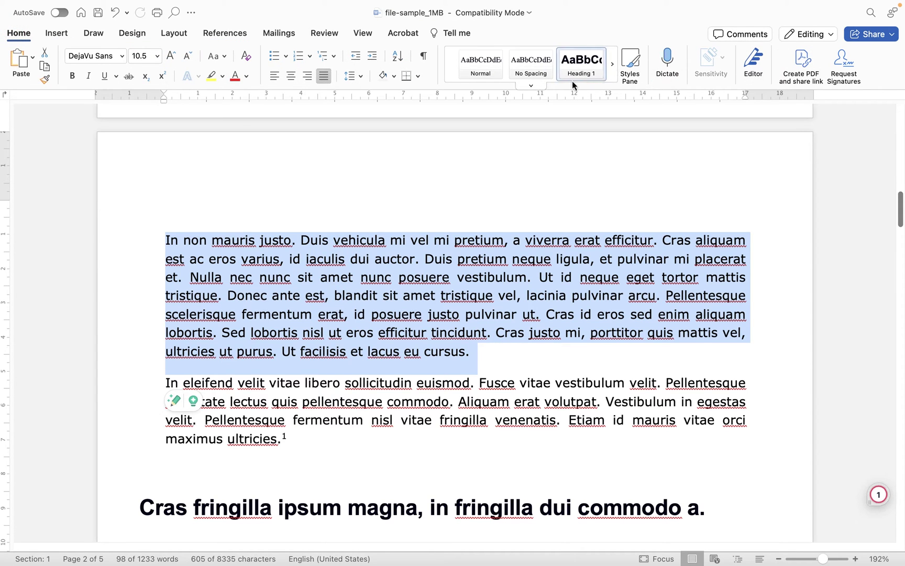
{"action": "left_click", "coordinate": [538, 84]}
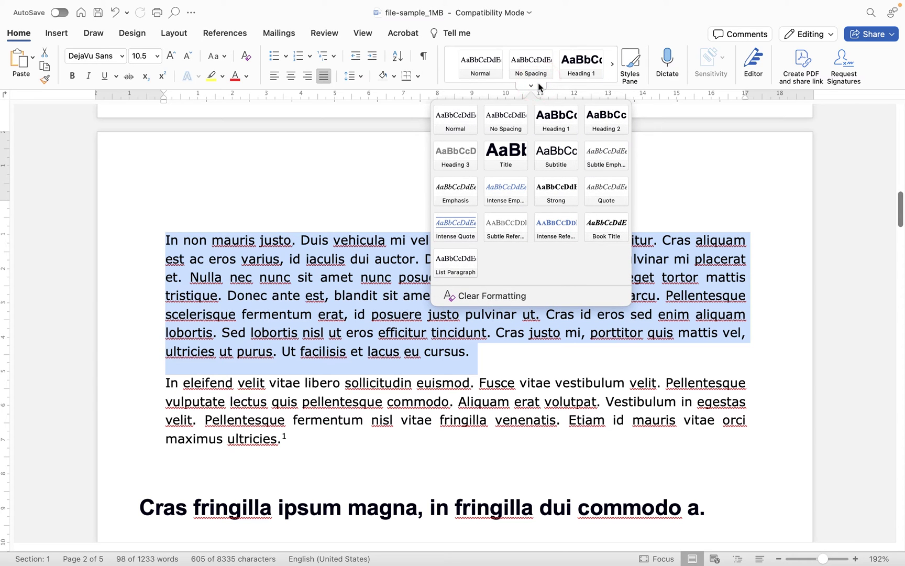
{"action": "left_click", "coordinate": [508, 186]}
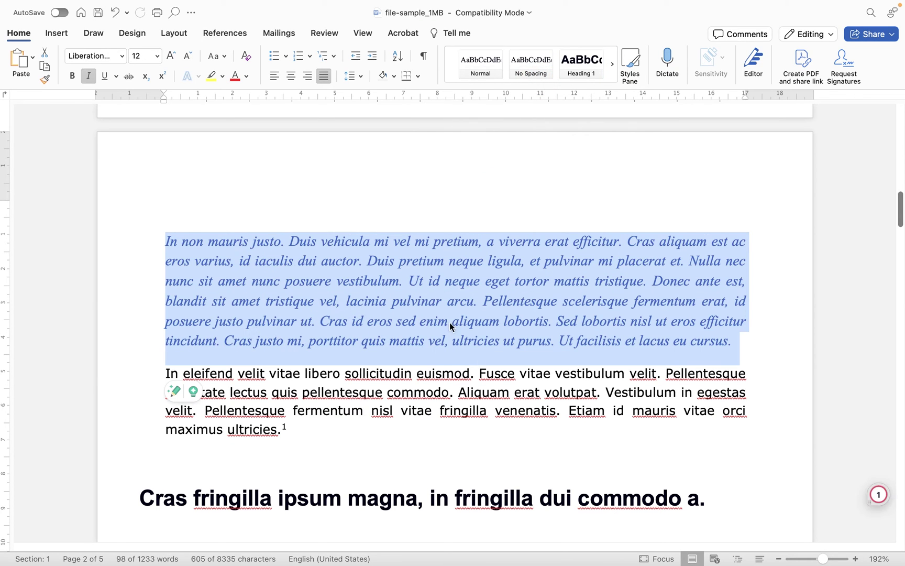
{"action": "scroll", "coordinate": [428, 296], "scroll_direction": "down", "scroll_amount": 3}
{"action": "scroll", "coordinate": [424, 290], "scroll_direction": "down", "scroll_amount": 20}
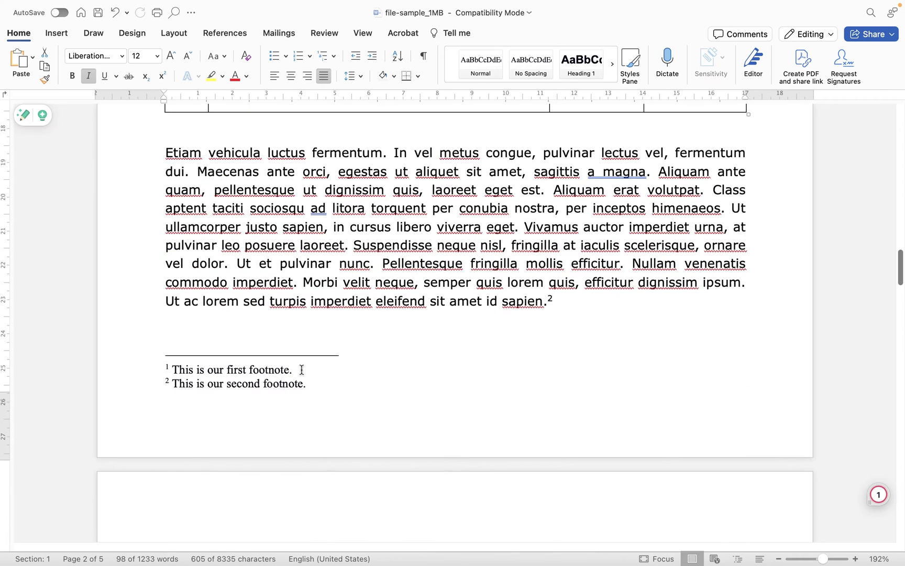
Step: Select the first footnote's text and browse the styles gallery without applying one
{"action": "left_click_drag", "start_coordinate": [294, 369], "coordinate": [172, 370]}
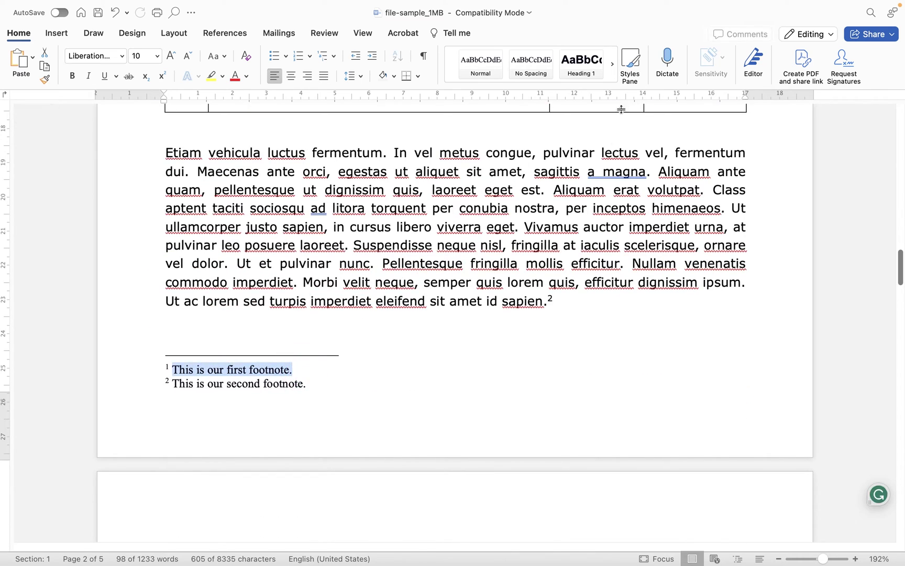
{"action": "left_click", "coordinate": [612, 66]}
{"action": "left_click", "coordinate": [537, 87]}
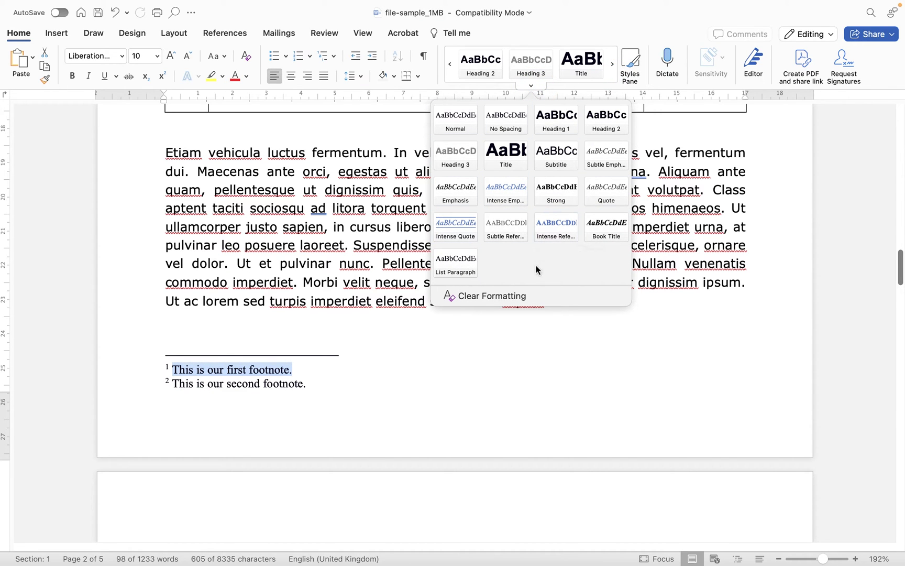
{"action": "left_click", "coordinate": [359, 390]}
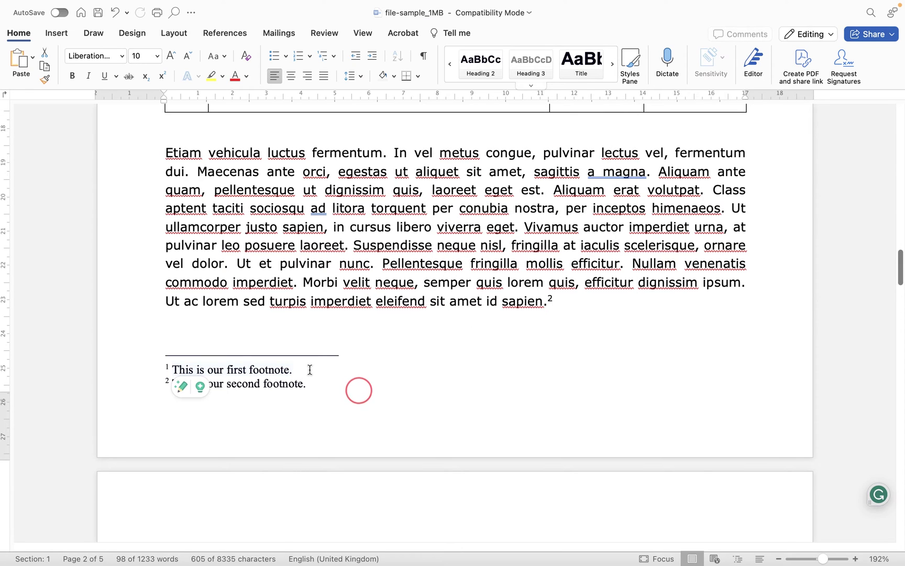
Step: Make 'This is our first footnote.' bold, red and underlined
{"action": "left_click_drag", "start_coordinate": [309, 370], "coordinate": [172, 369]}
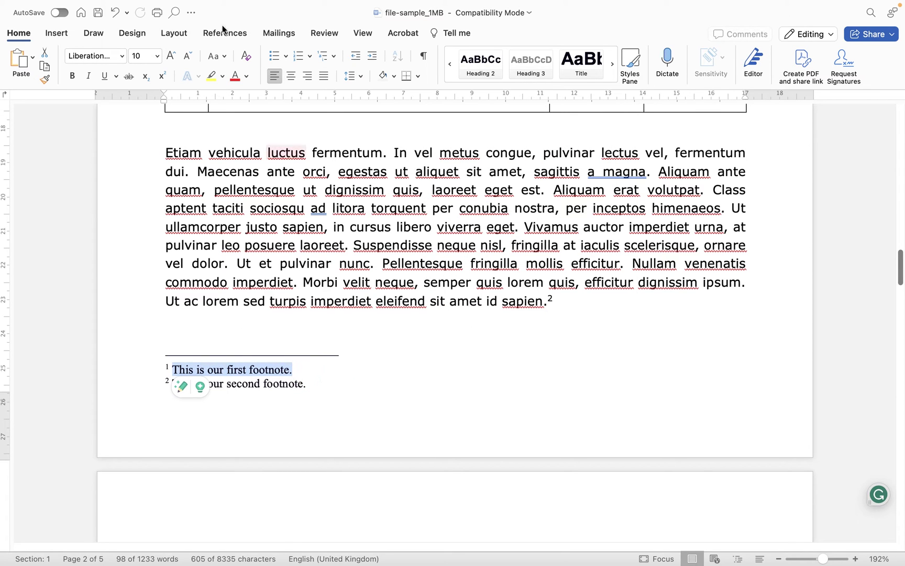
{"action": "left_click", "coordinate": [75, 78]}
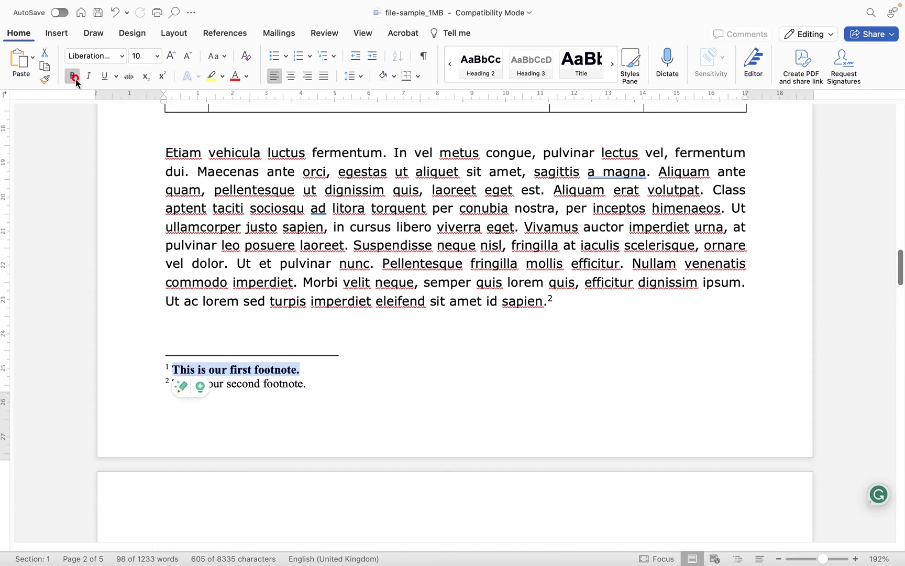
{"action": "left_click", "coordinate": [234, 77]}
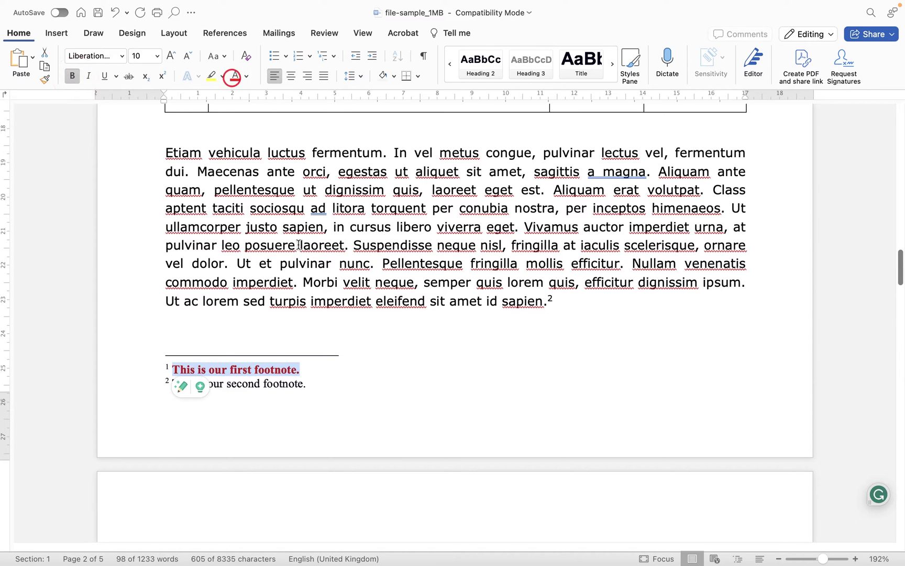
{"action": "left_click", "coordinate": [105, 76]}
{"action": "left_click", "coordinate": [410, 376]}
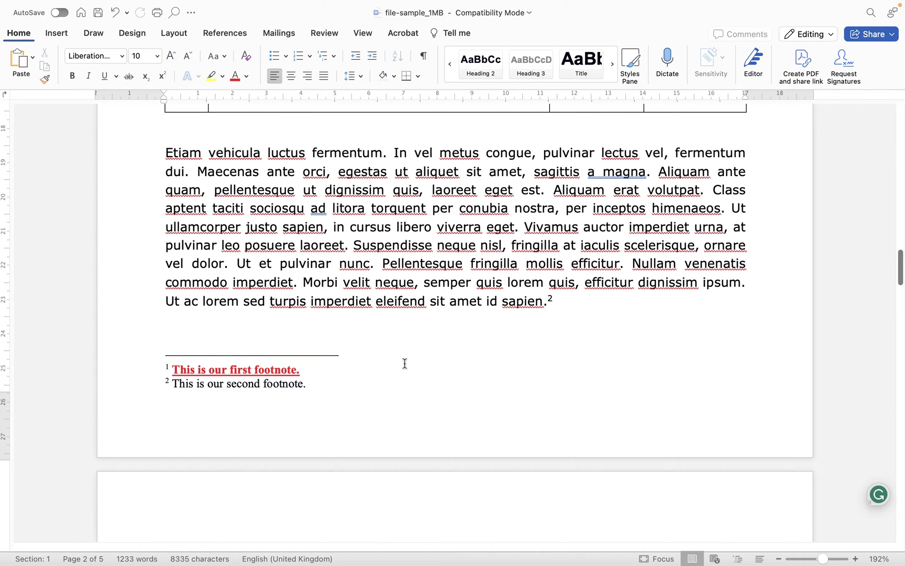
{"action": "scroll", "coordinate": [404, 363], "scroll_direction": "down", "scroll_amount": 15}
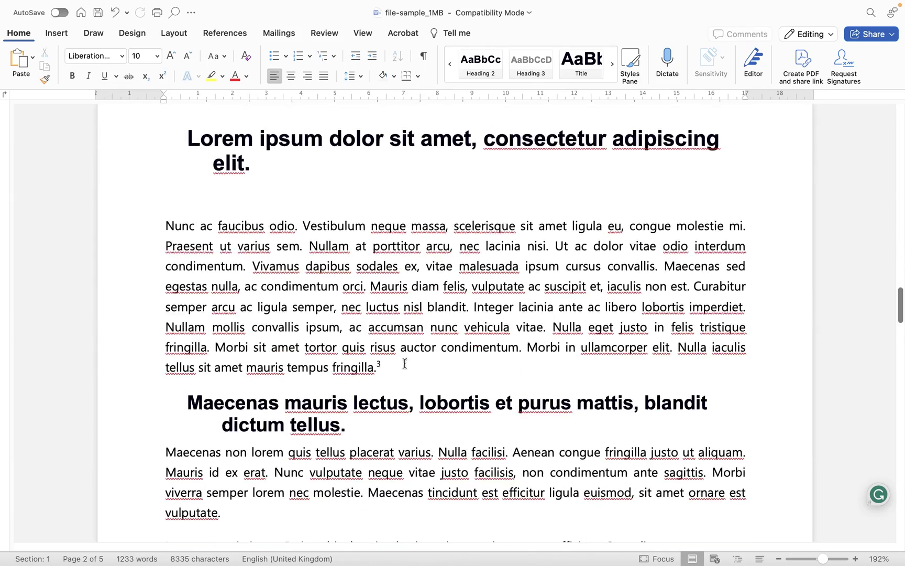
Step: Make 'This is the third footnote.' bold, underlined and light orange
{"action": "scroll", "coordinate": [405, 363], "scroll_direction": "down", "scroll_amount": 8}
{"action": "left_click_drag", "start_coordinate": [312, 301], "coordinate": [172, 301]}
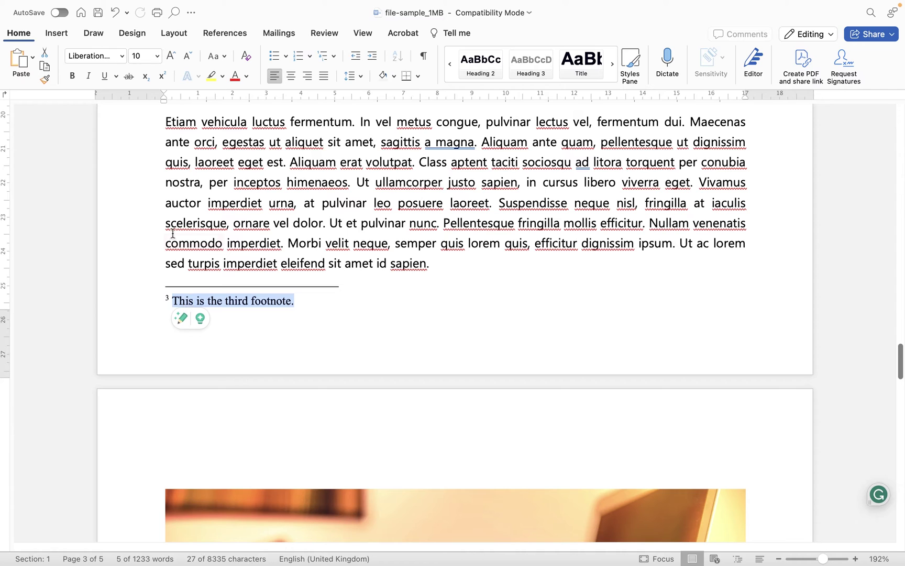
{"action": "left_click", "coordinate": [72, 77]}
{"action": "left_click", "coordinate": [104, 76]}
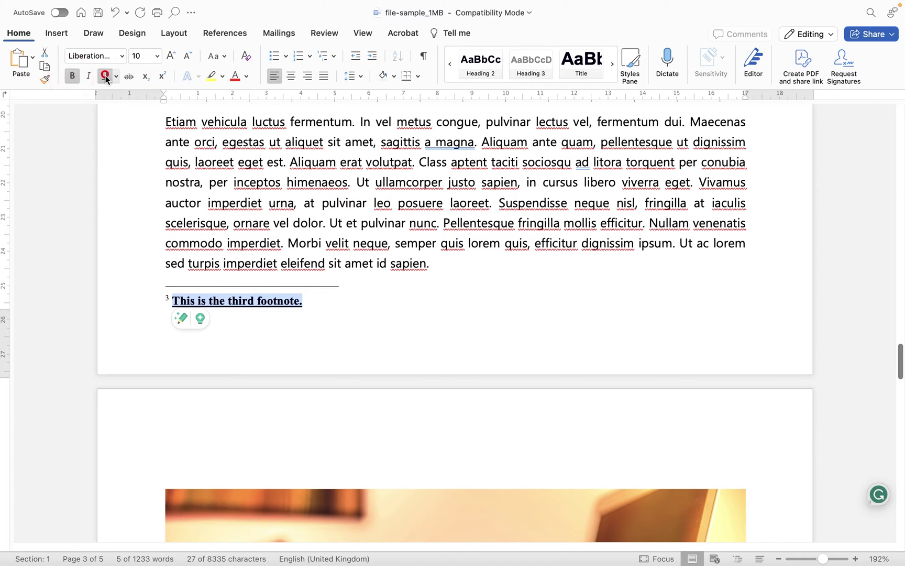
{"action": "left_click", "coordinate": [245, 77]}
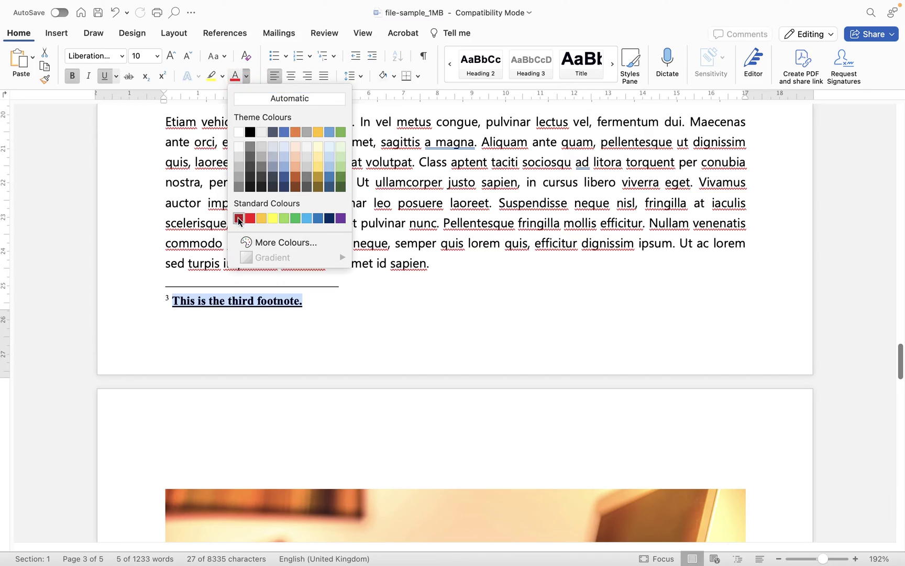
{"action": "left_click", "coordinate": [295, 173]}
{"action": "left_click", "coordinate": [386, 289]}
{"action": "scroll", "coordinate": [385, 289], "scroll_direction": "up", "scroll_amount": 3}
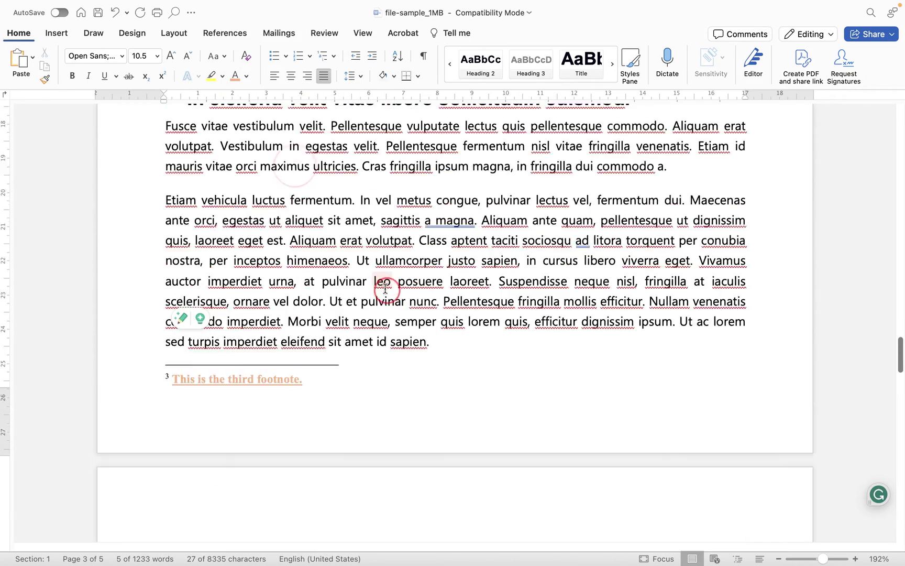
{"action": "scroll", "coordinate": [386, 288], "scroll_direction": "up", "scroll_amount": 20}
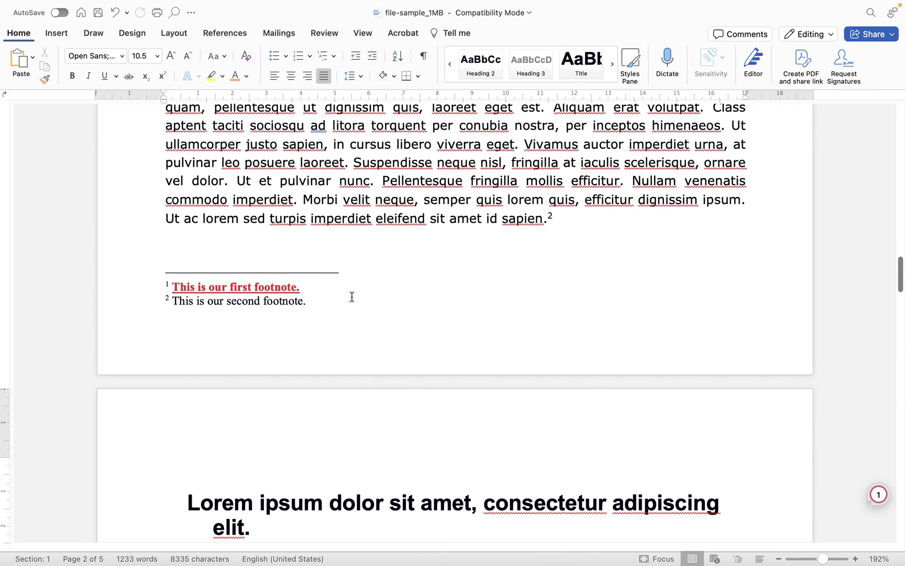
Step: Undo the footnote formatting back to plain text, then reselect footnote 1's text
{"action": "key", "text": "shift+Down"}
{"action": "scroll", "coordinate": [352, 296], "scroll_direction": "up", "scroll_amount": 10}
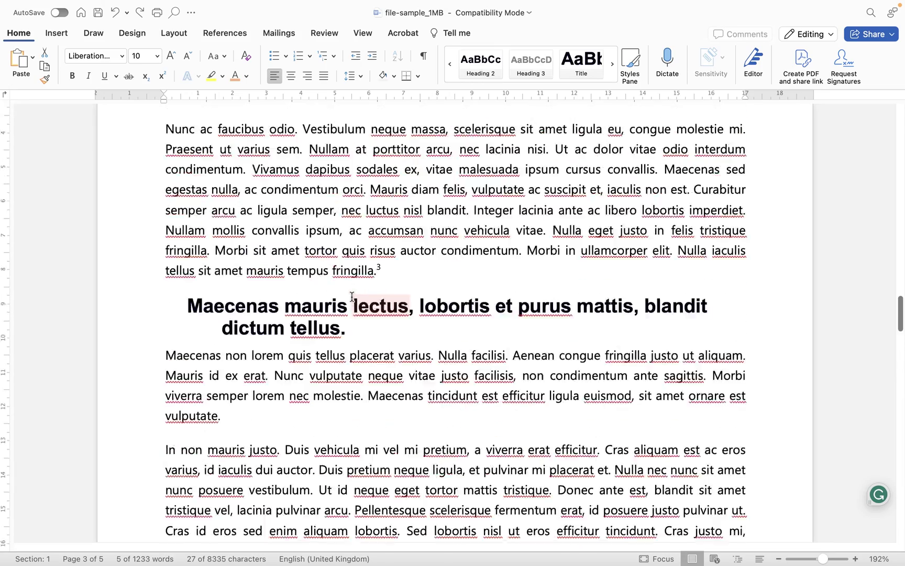
{"action": "scroll", "coordinate": [352, 297], "scroll_direction": "up", "scroll_amount": 10}
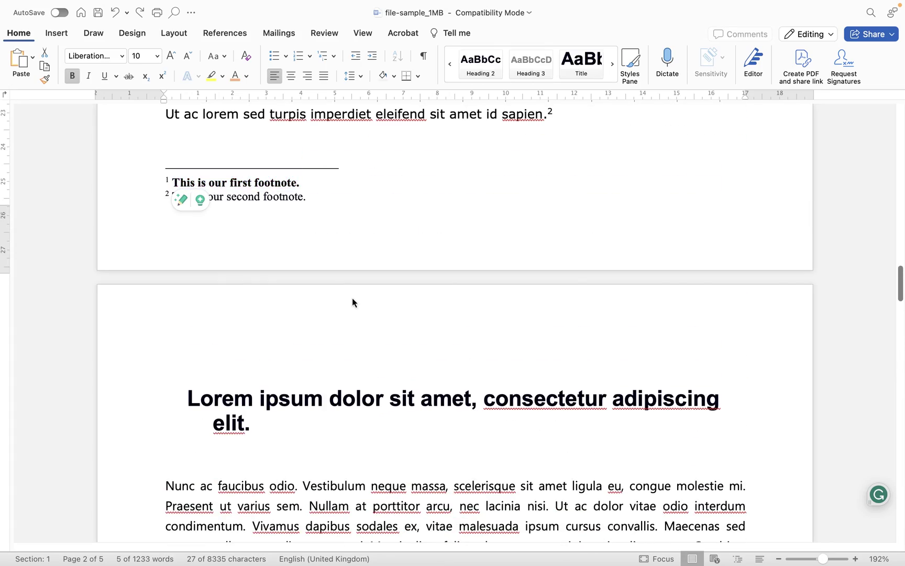
{"action": "left_click", "coordinate": [359, 238]}
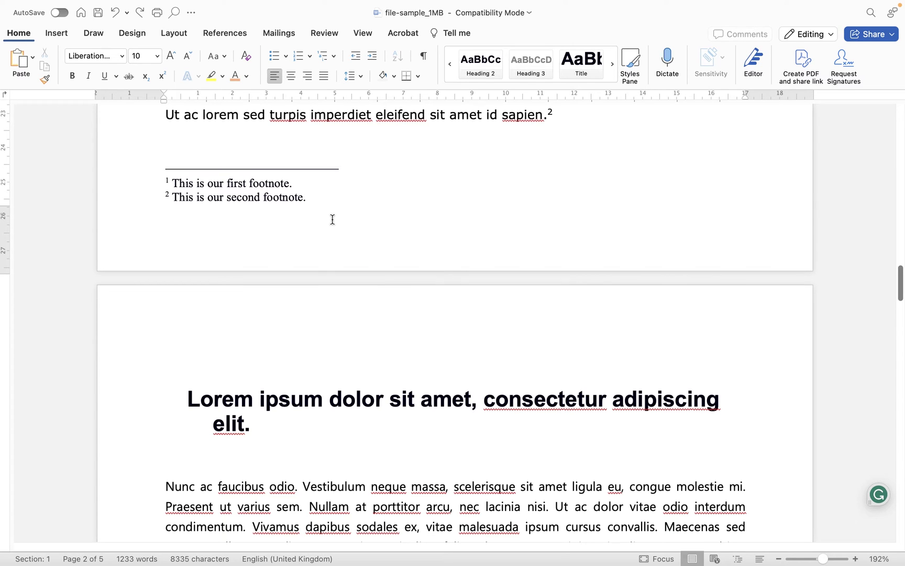
{"action": "scroll", "coordinate": [332, 218], "scroll_direction": "up", "scroll_amount": 3}
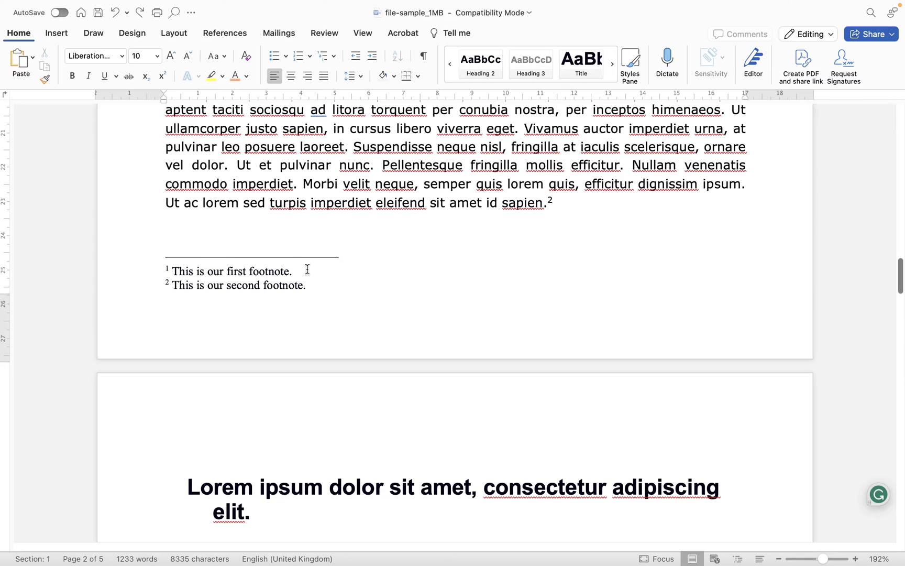
{"action": "left_click_drag", "start_coordinate": [303, 271], "coordinate": [182, 271]}
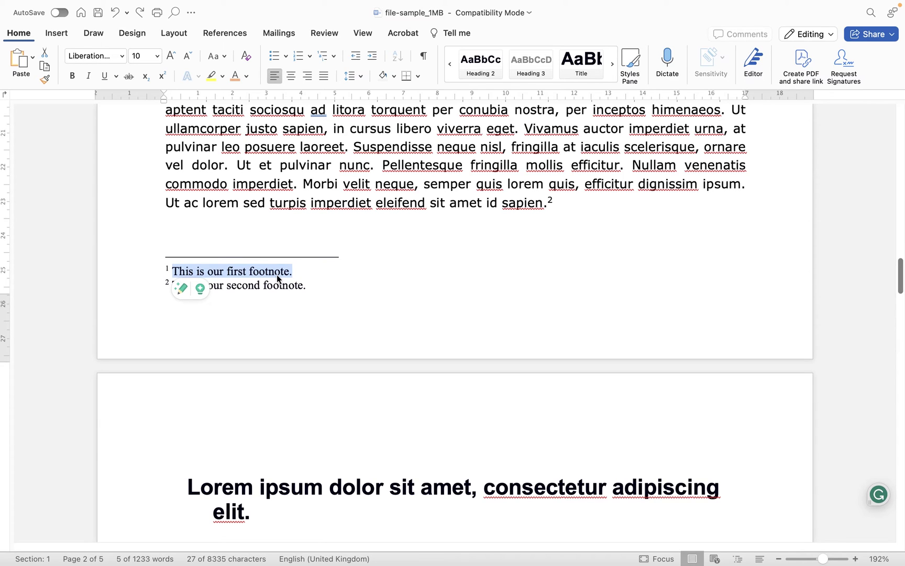
Step: Start a new paragraph style named 'Footnote' based on Footnote Text
{"action": "left_click", "coordinate": [630, 62]}
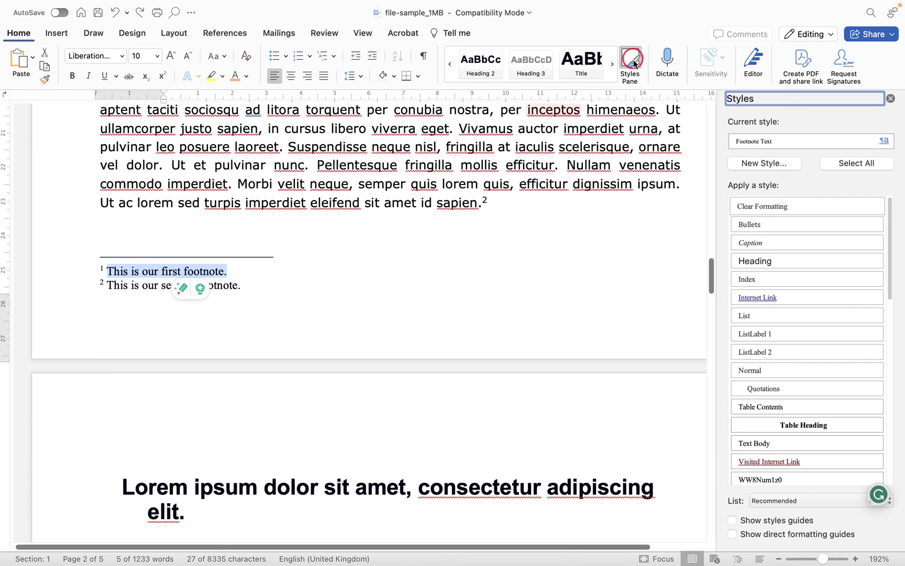
{"action": "left_click", "coordinate": [758, 165]}
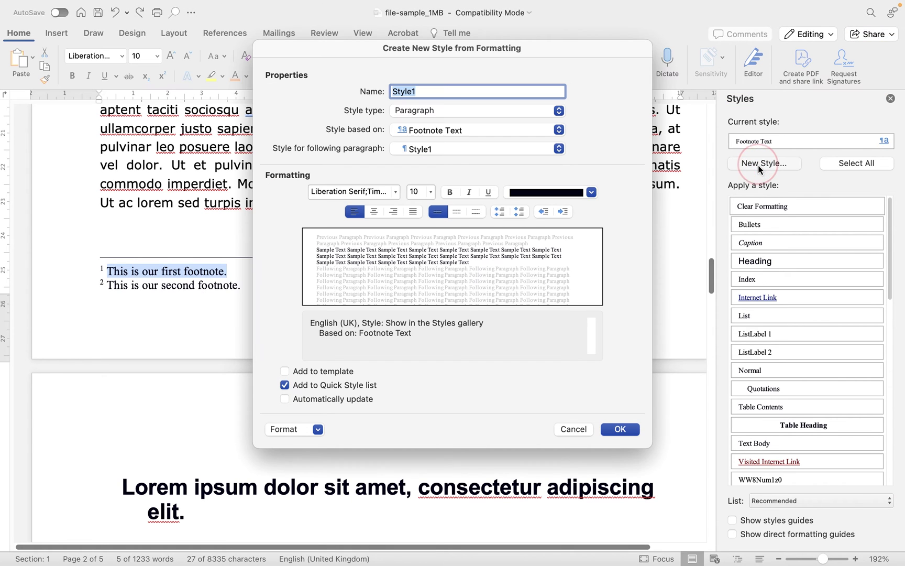
{"action": "double_click", "coordinate": [439, 91]}
{"action": "type", "text": "Foo"}
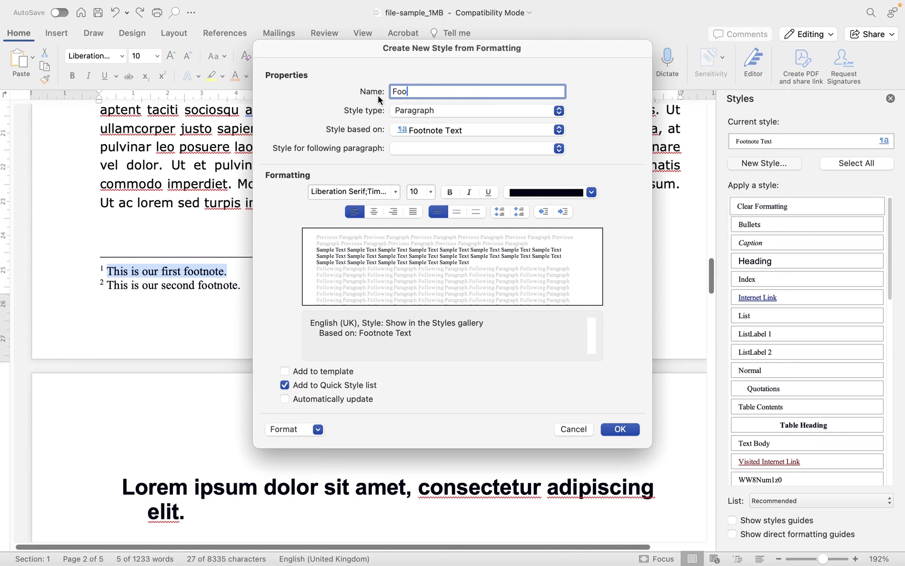
{"action": "type", "text": "tnote"}
{"action": "left_click", "coordinate": [436, 111]}
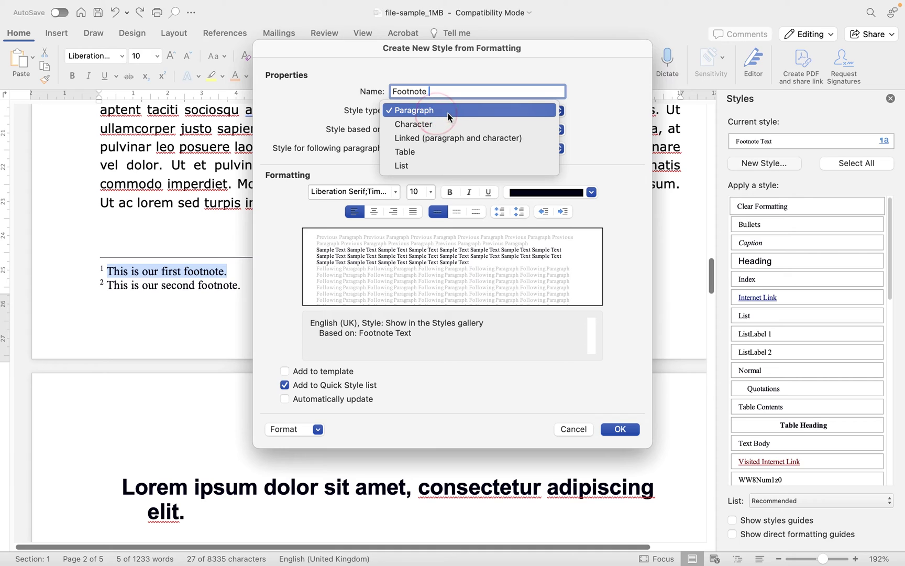
{"action": "left_click", "coordinate": [608, 119]}
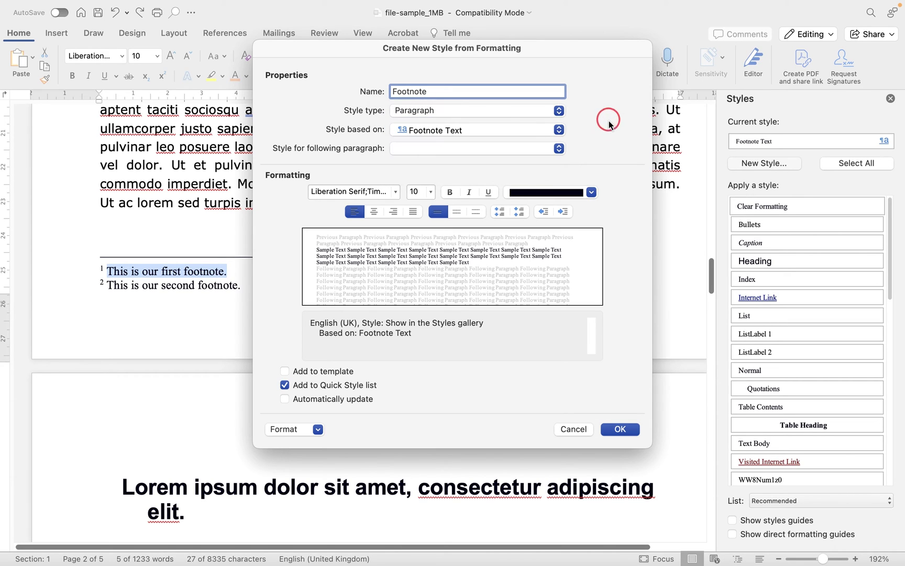
{"action": "left_click", "coordinate": [416, 126]}
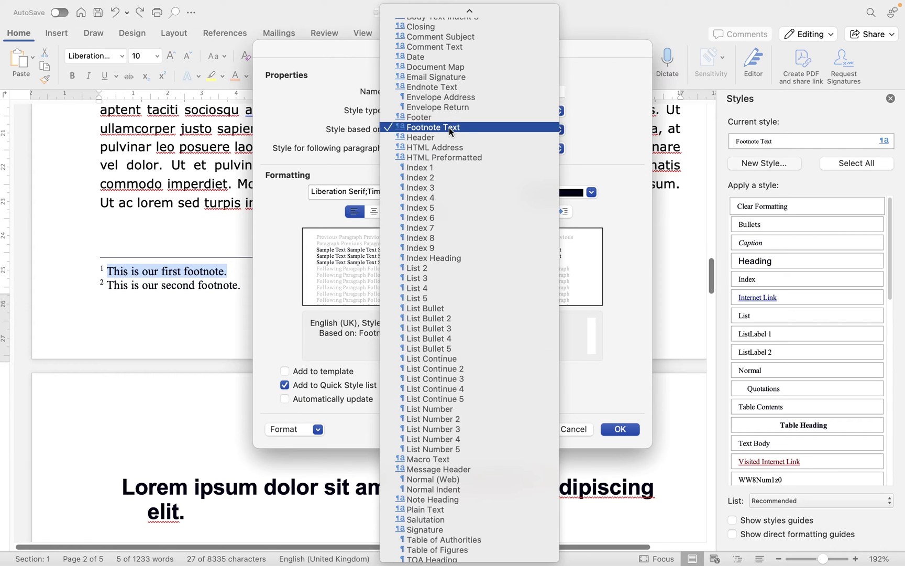
{"action": "left_click", "coordinate": [453, 128]}
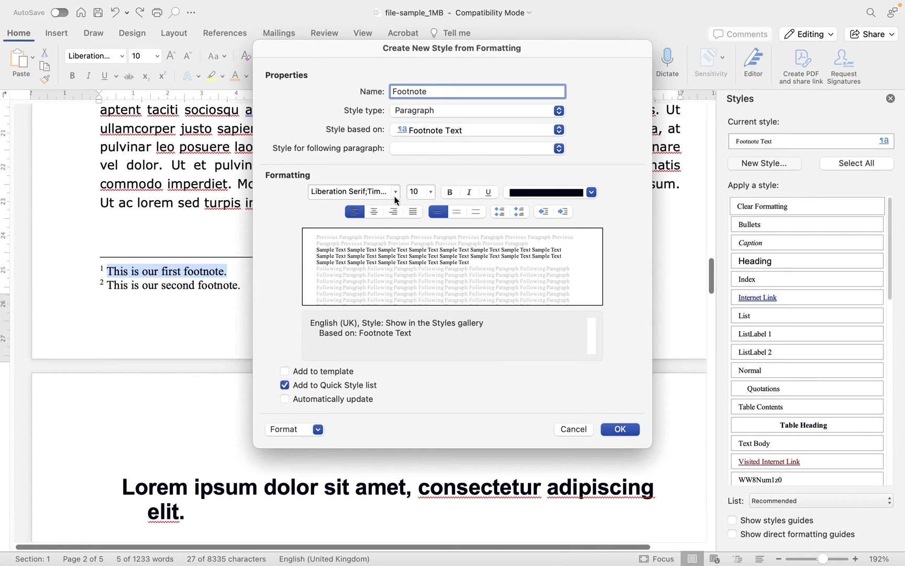
Step: Give the style 9 pt italic, Accent 5 light blue, 1.25 cm left indent, and save it
{"action": "left_click", "coordinate": [431, 196]}
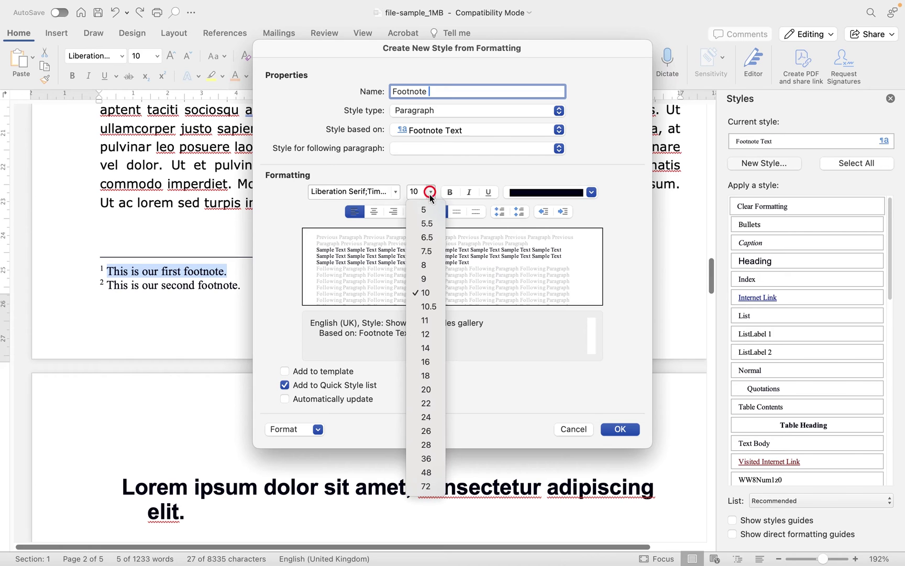
{"action": "left_click", "coordinate": [424, 283]}
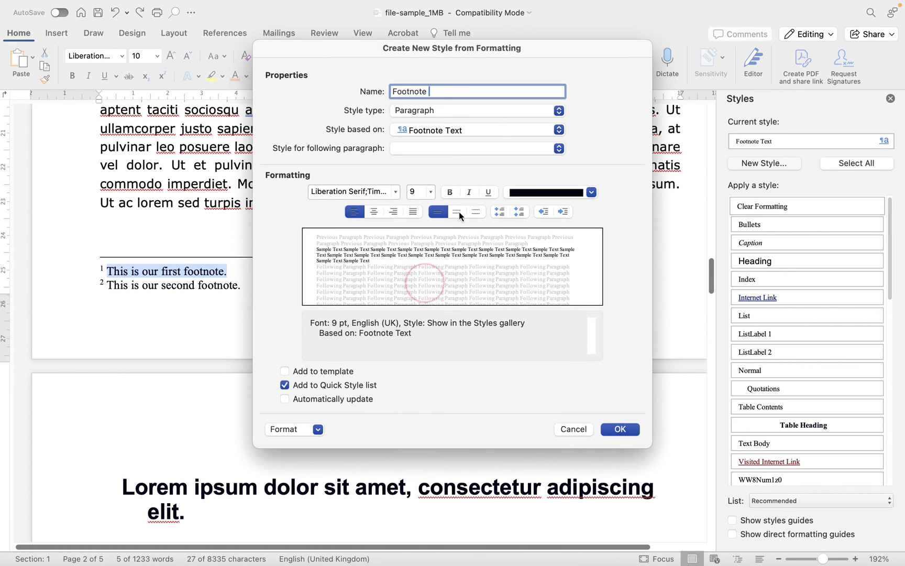
{"action": "left_click", "coordinate": [468, 194]}
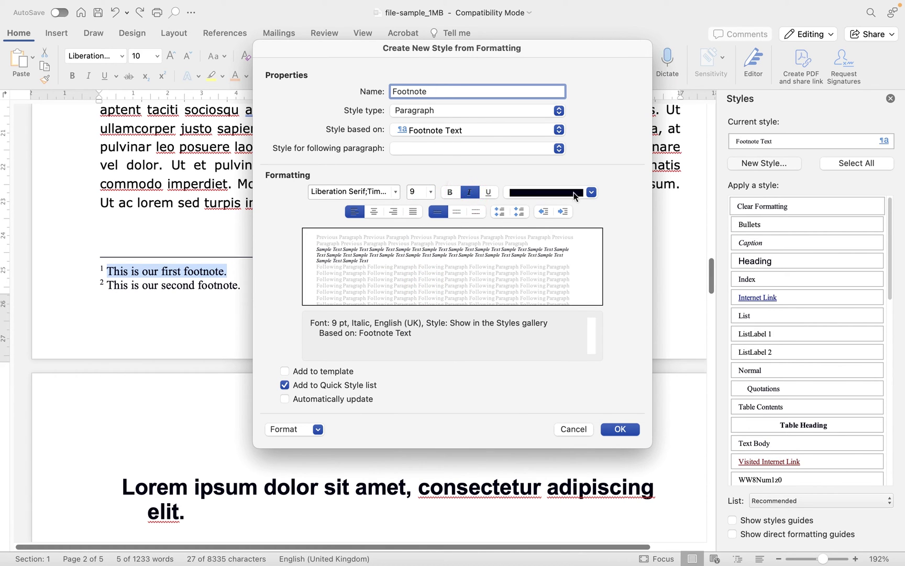
{"action": "left_click", "coordinate": [590, 192]}
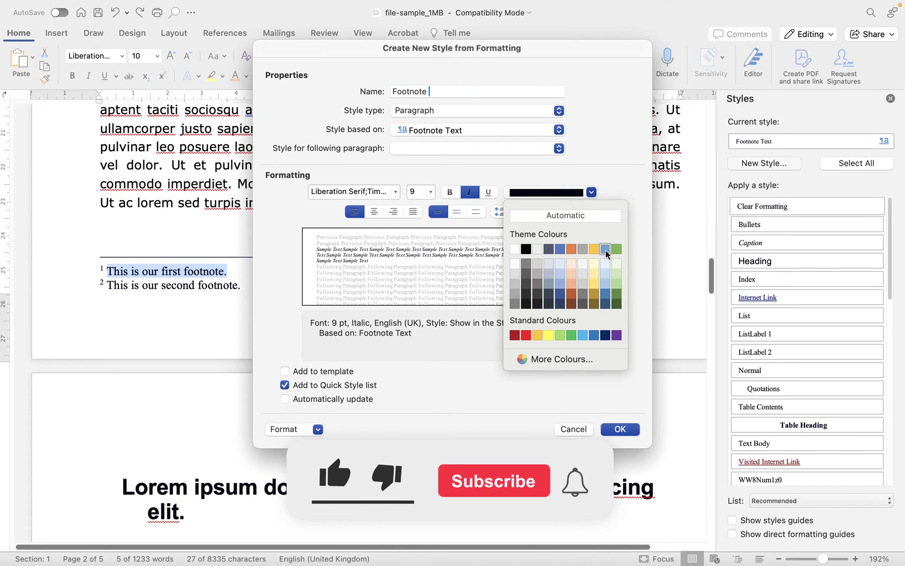
{"action": "left_click", "coordinate": [605, 249]}
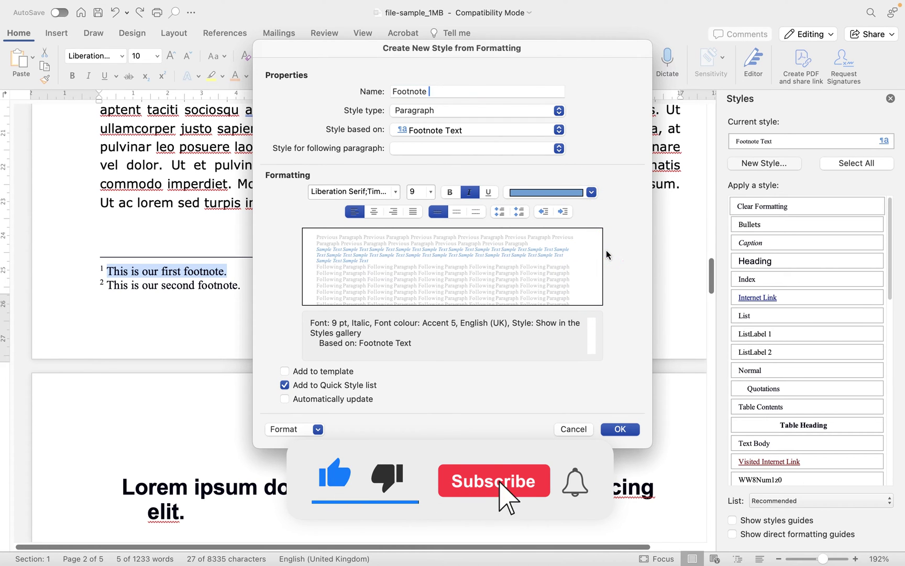
{"action": "left_click", "coordinate": [565, 212]}
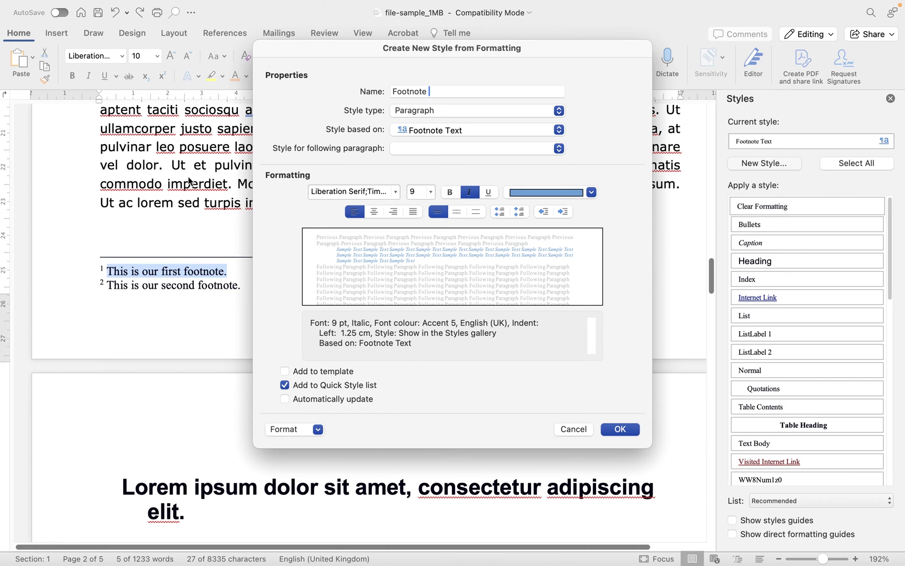
{"action": "left_click", "coordinate": [620, 430]}
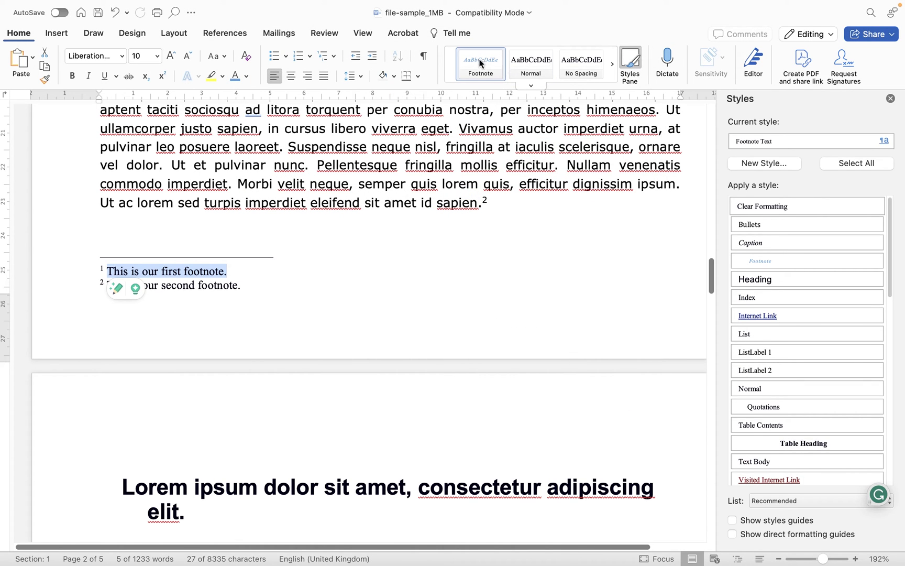
Step: Apply the Footnote style to the first and second footnotes
{"action": "left_click", "coordinate": [531, 87]}
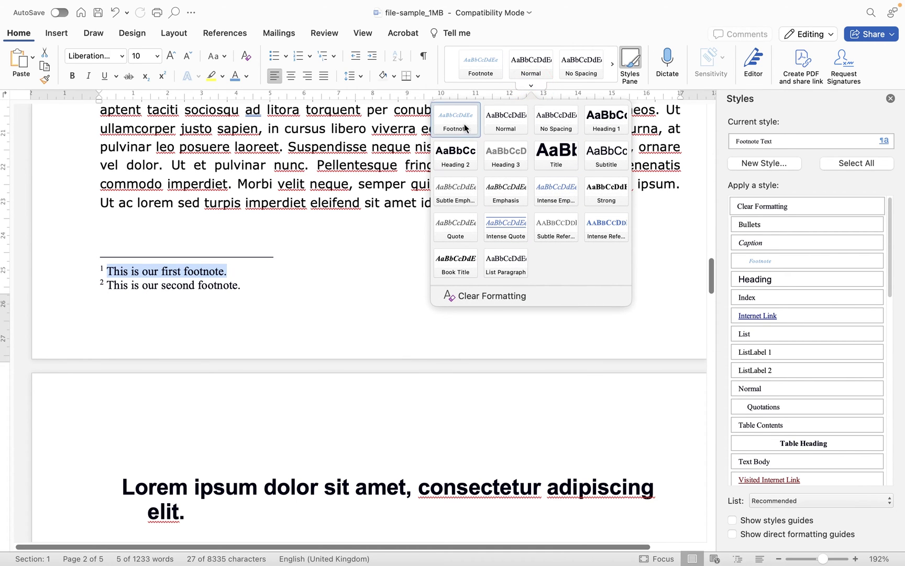
{"action": "left_click", "coordinate": [322, 252]}
{"action": "left_click", "coordinate": [245, 276]}
{"action": "left_click_drag", "start_coordinate": [272, 274], "coordinate": [107, 271]}
{"action": "left_click", "coordinate": [482, 64]}
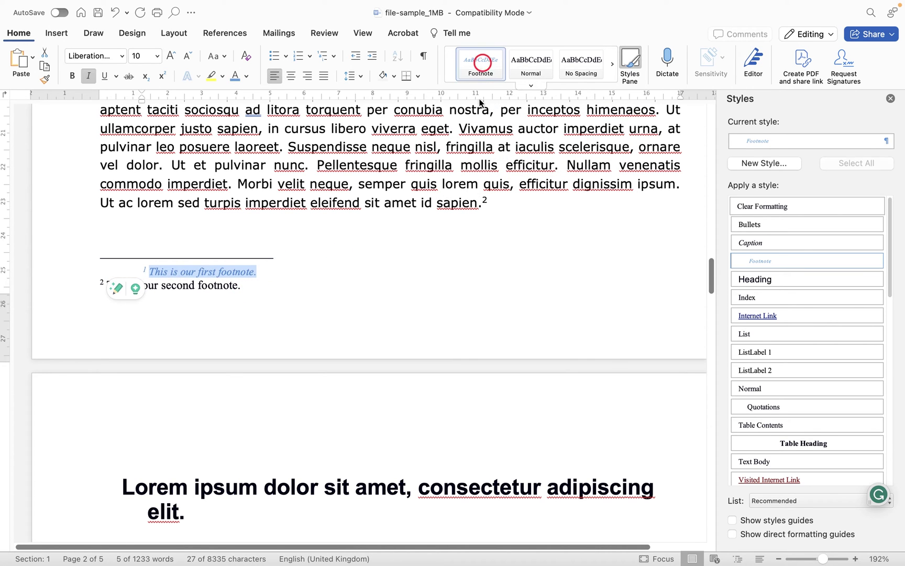
{"action": "left_click", "coordinate": [323, 289]}
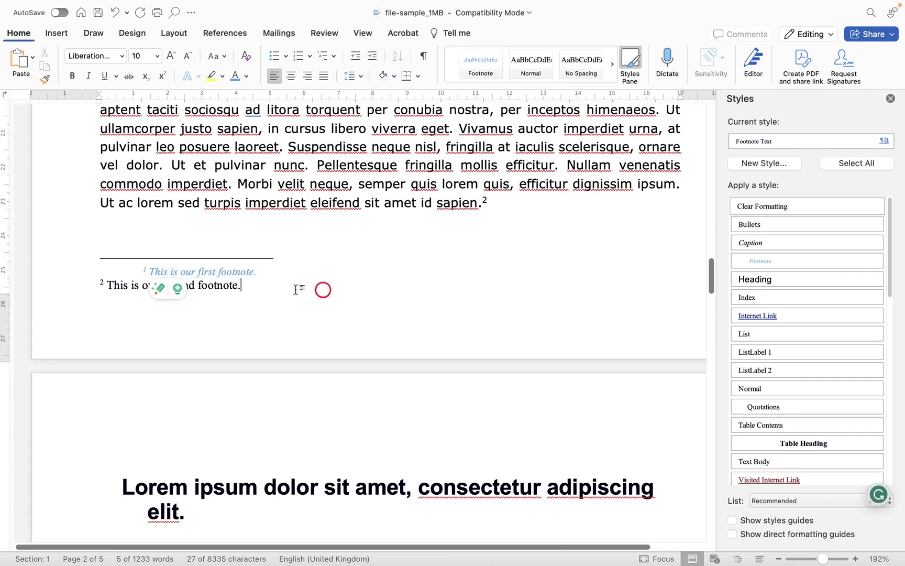
{"action": "left_click_drag", "start_coordinate": [293, 289], "coordinate": [106, 287]}
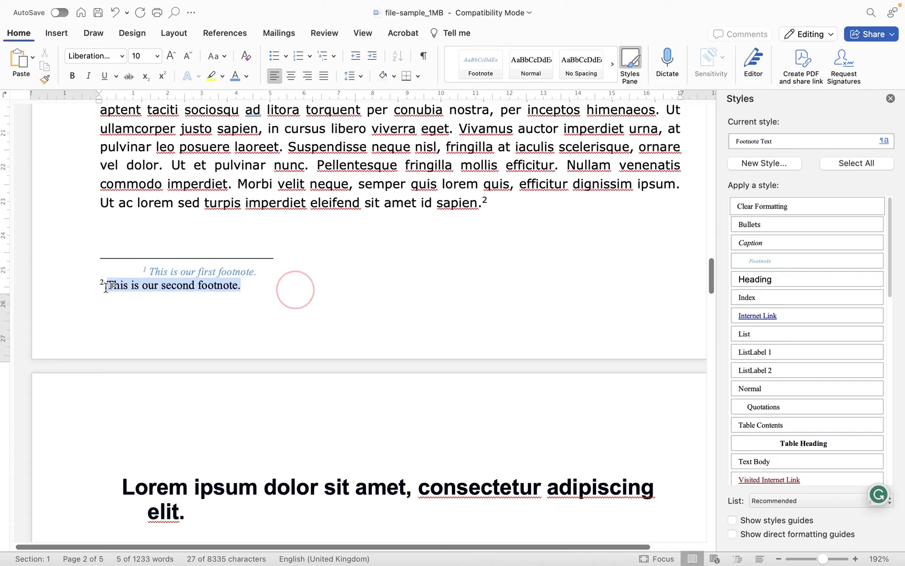
{"action": "left_click", "coordinate": [478, 63]}
Step: Apply the Footnote style to the third footnote and place the cursor after 'vulputate.'
{"action": "scroll", "coordinate": [462, 310], "scroll_direction": "down", "scroll_amount": 2}
{"action": "scroll", "coordinate": [462, 310], "scroll_direction": "down", "scroll_amount": 20}
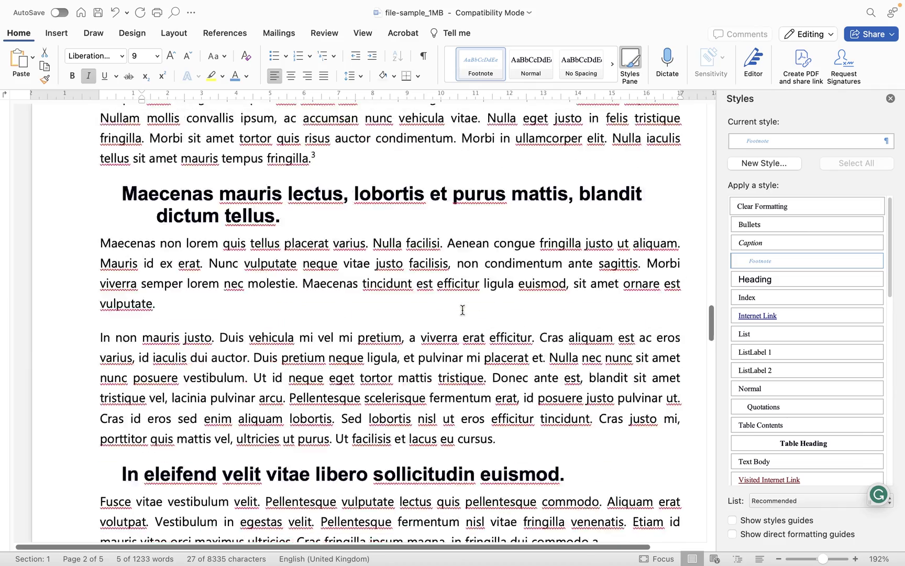
{"action": "triple_click", "coordinate": [293, 208]}
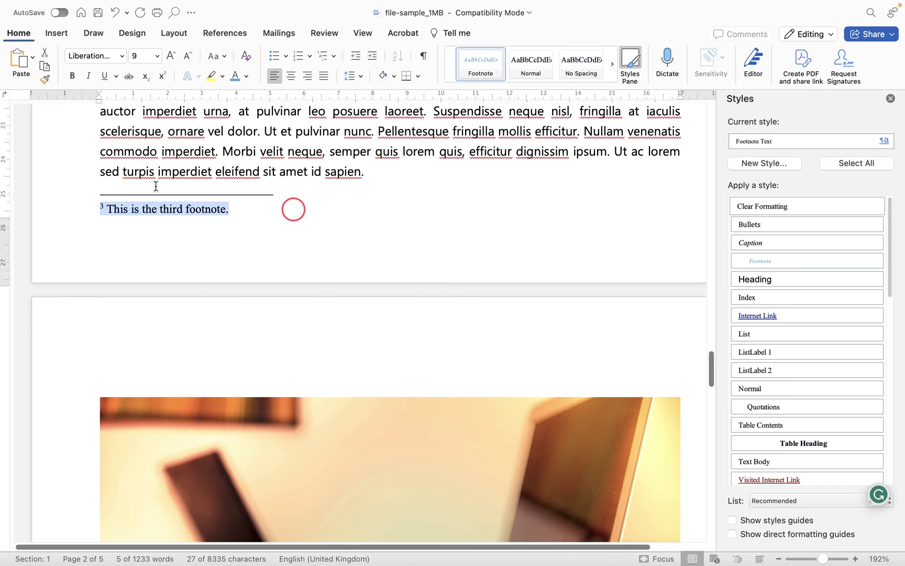
{"action": "left_click", "coordinate": [468, 58]}
{"action": "left_click", "coordinate": [360, 216]}
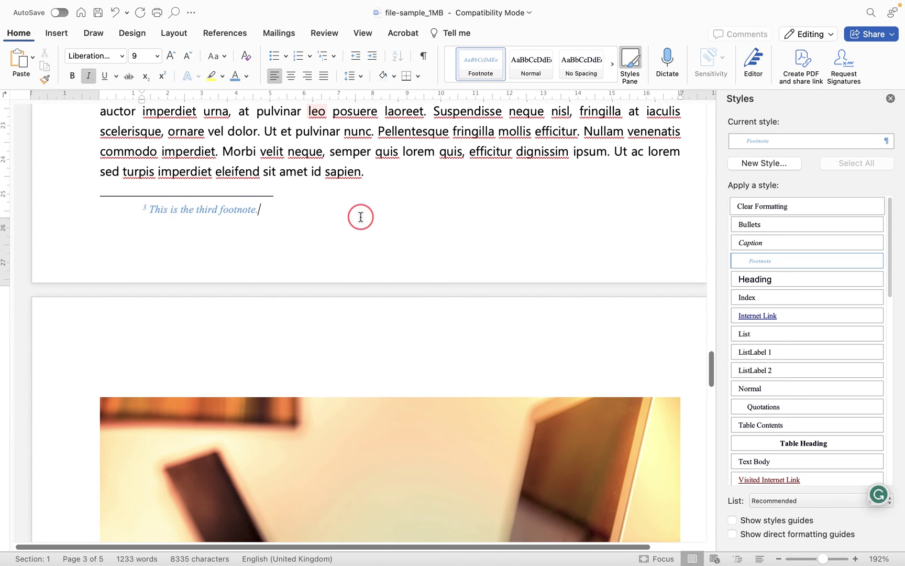
{"action": "scroll", "coordinate": [361, 218], "scroll_direction": "down", "scroll_amount": 4}
{"action": "scroll", "coordinate": [362, 220], "scroll_direction": "down", "scroll_amount": 15}
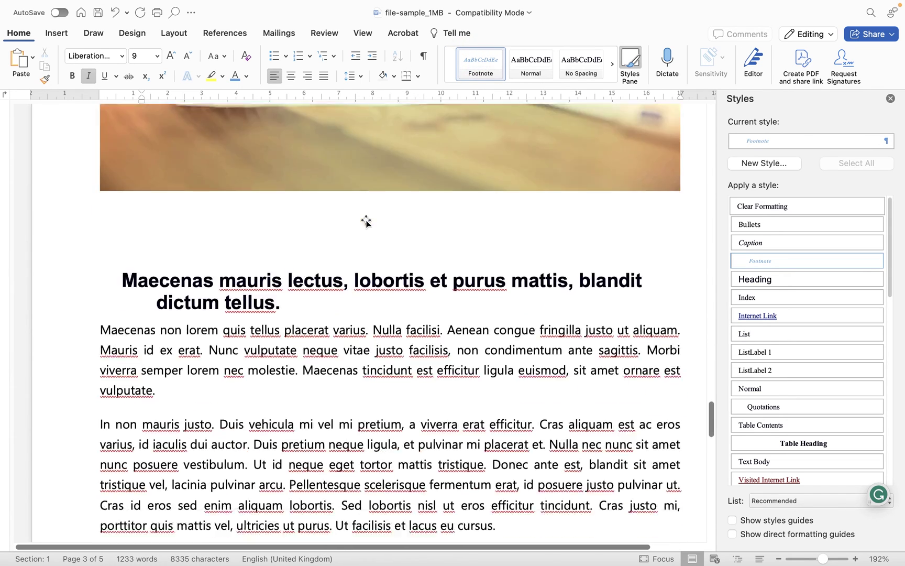
{"action": "left_click", "coordinate": [173, 306]}
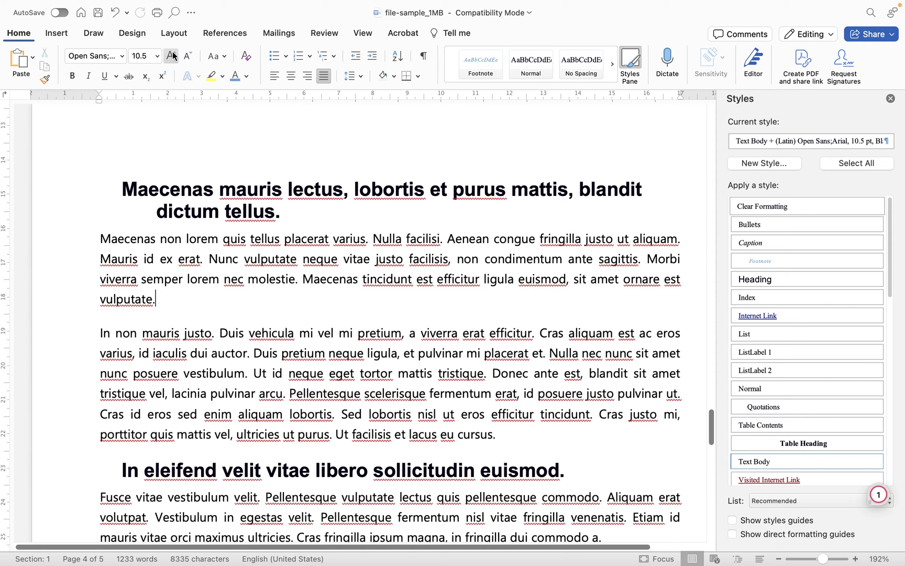
Step: Insert a footnote after 'vulputate.' reading 'This is our fourth footnote.'
{"action": "left_click", "coordinate": [225, 35]}
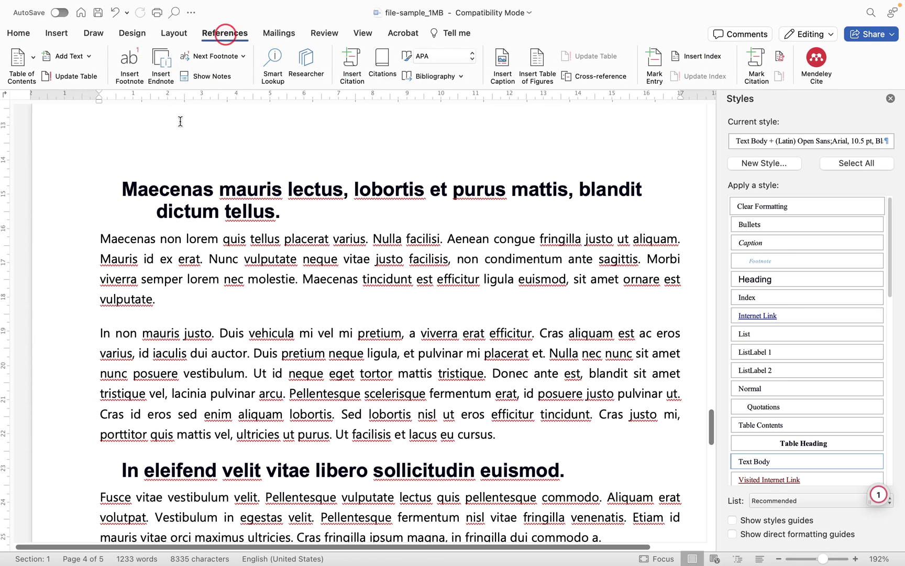
{"action": "left_click", "coordinate": [136, 64]}
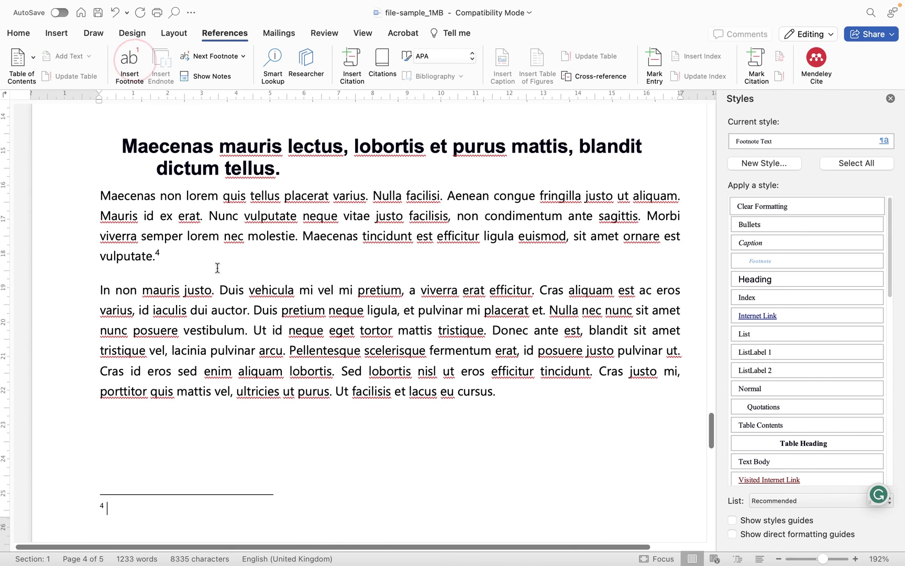
{"action": "type", "text": "This is our fo"}
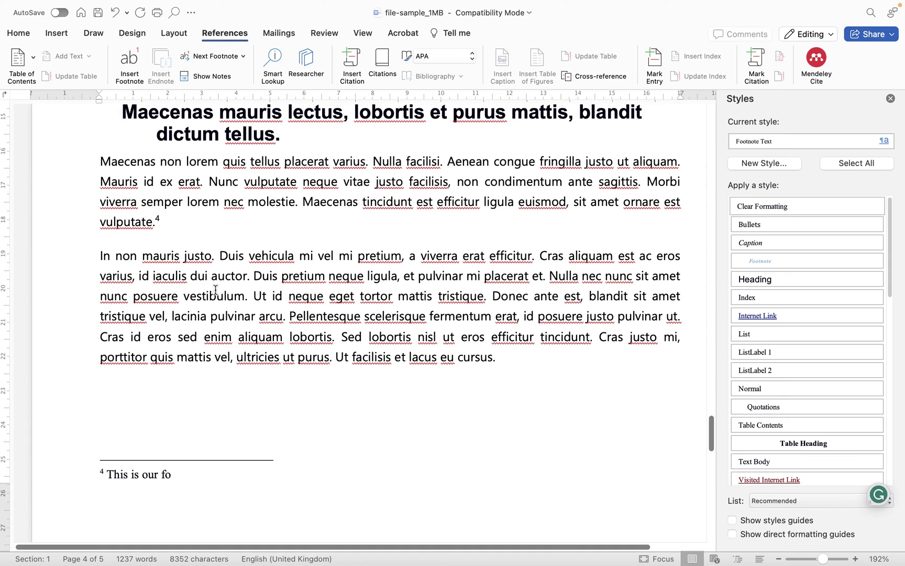
{"action": "type", "text": "urth foot"}
{"action": "type", "text": "bo"}
{"action": "key", "text": "BackSpace"}
{"action": "key", "text": "BackSpace"}
{"action": "type", "text": "note."}
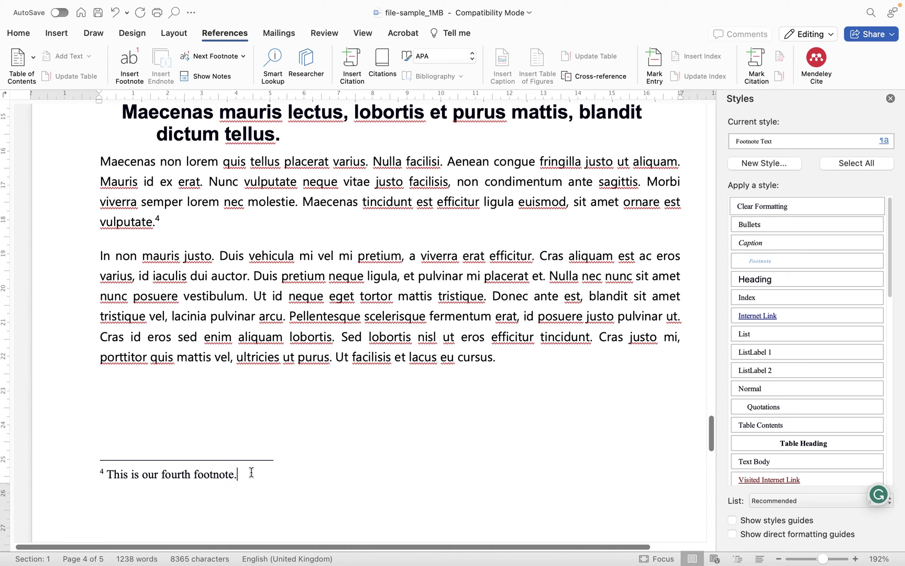
Step: Apply the Footnote style to the fourth footnote and hide the styles list
{"action": "triple_click", "coordinate": [251, 472]}
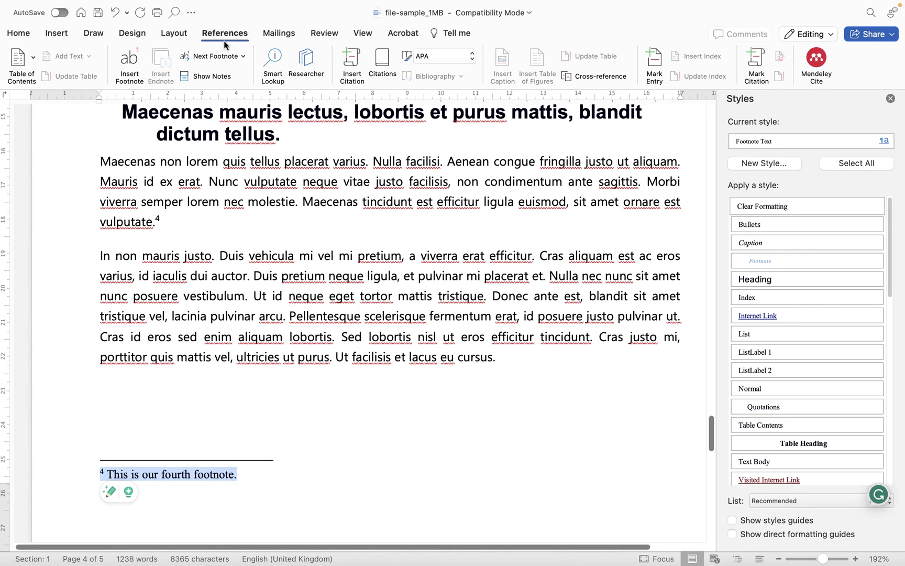
{"action": "left_click", "coordinate": [33, 35]}
{"action": "left_click", "coordinate": [485, 58]}
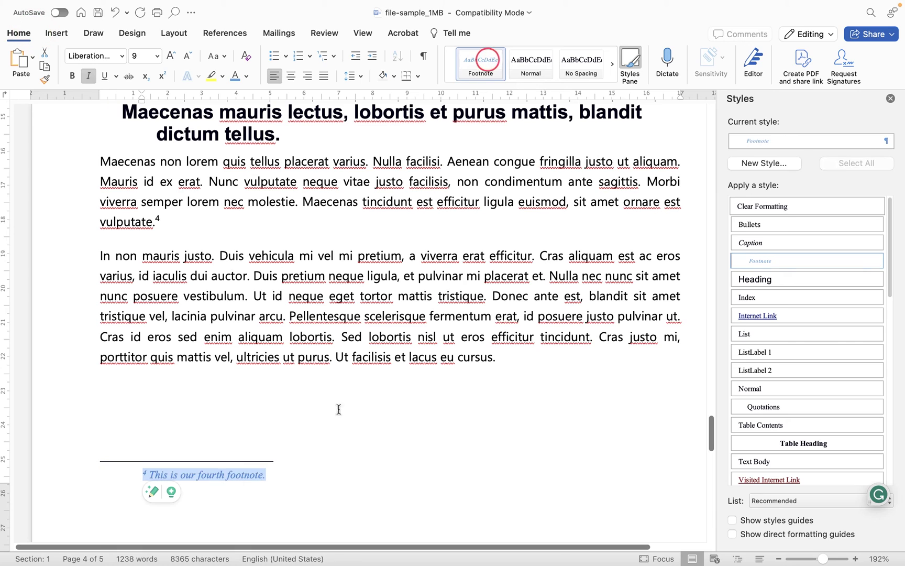
{"action": "left_click", "coordinate": [311, 469]}
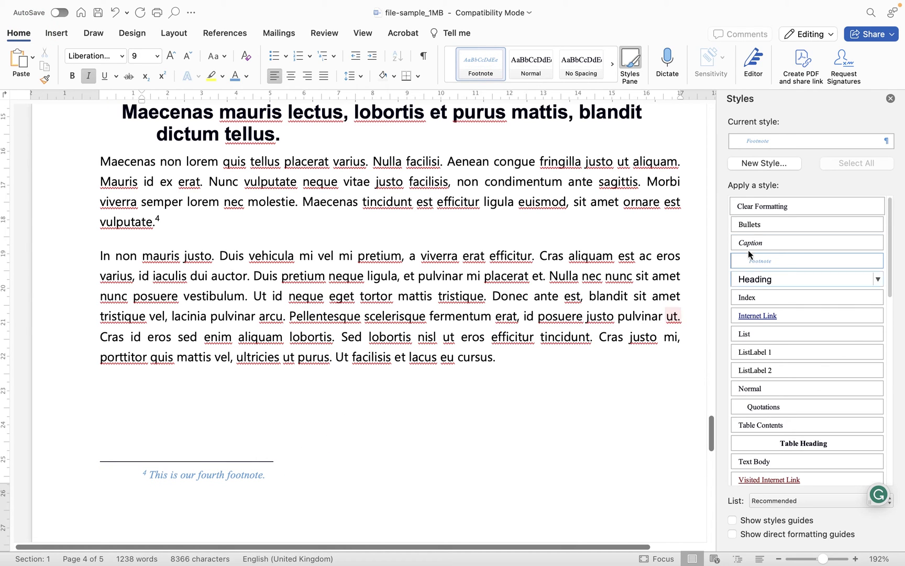
{"action": "left_click", "coordinate": [890, 98]}
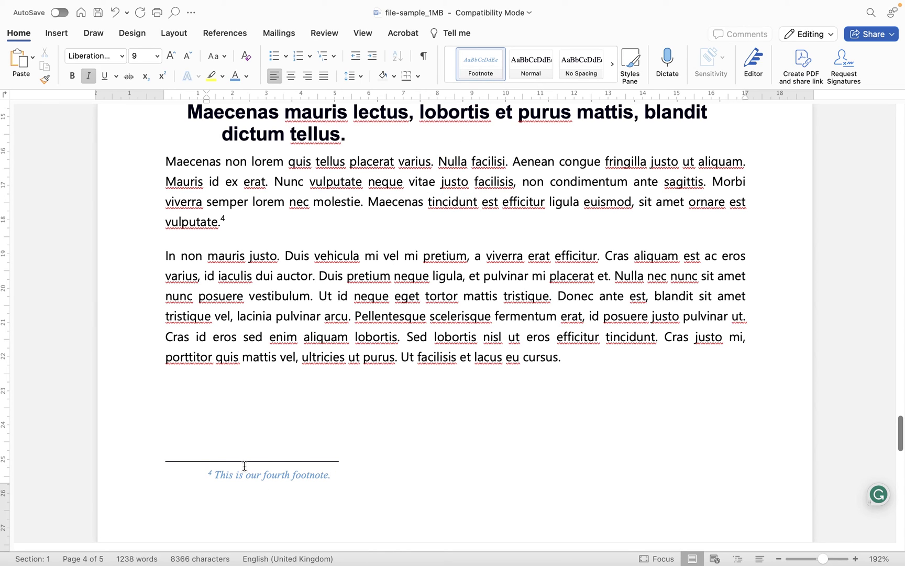
Step: Remove the Footnote style's 1.25 cm left indent, then scroll up to check footnotes 1 and 2
{"action": "right_click", "coordinate": [487, 61]}
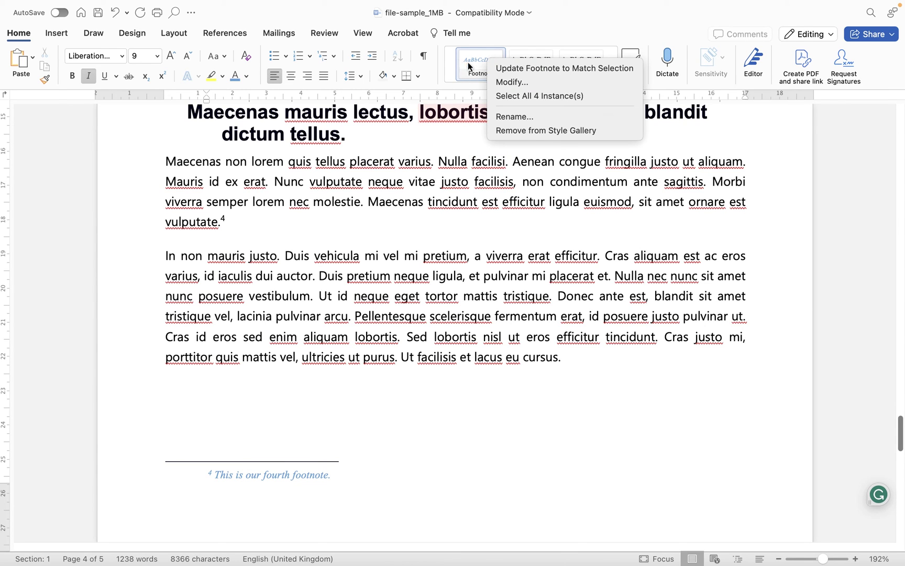
{"action": "left_click", "coordinate": [527, 83]}
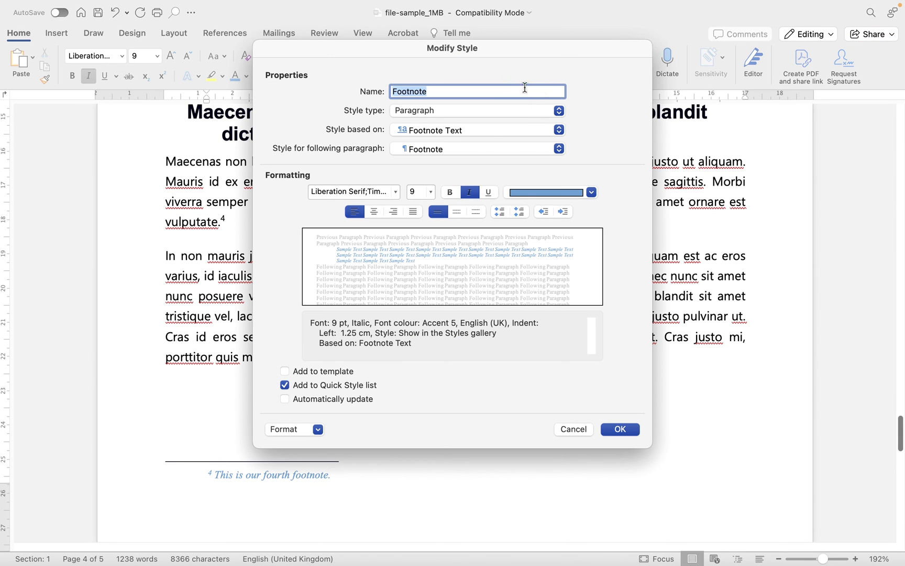
{"action": "left_click", "coordinate": [544, 213]}
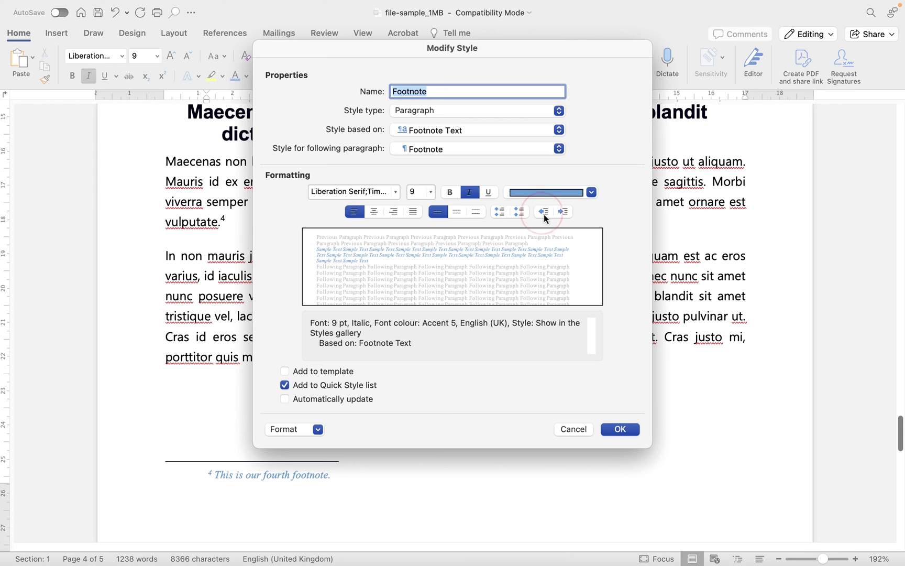
{"action": "left_click", "coordinate": [629, 433]}
{"action": "scroll", "coordinate": [265, 370], "scroll_direction": "up", "scroll_amount": 15}
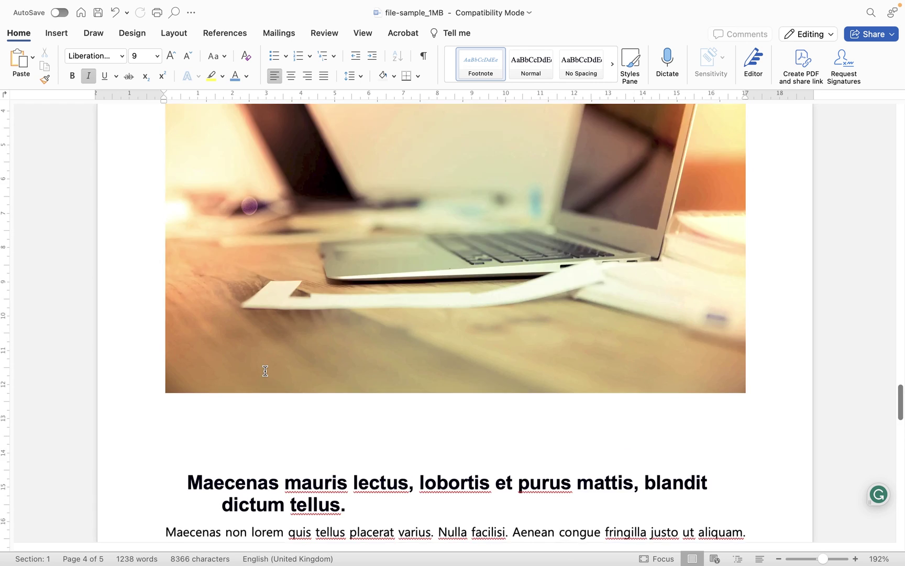
{"action": "scroll", "coordinate": [265, 369], "scroll_direction": "up", "scroll_amount": 20}
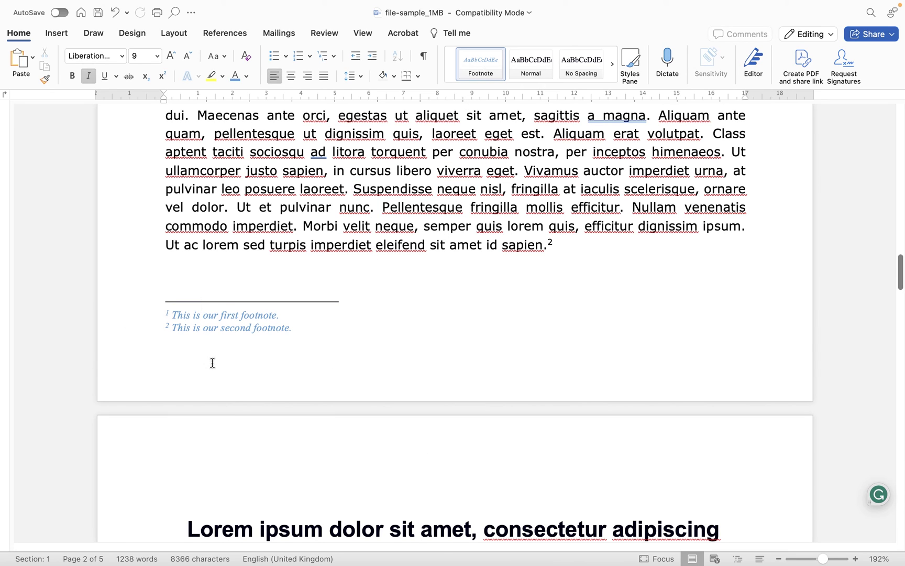
Step: Select all four Footnote-style notes and update the Footnote style to match the selection
{"action": "right_click", "coordinate": [485, 64]}
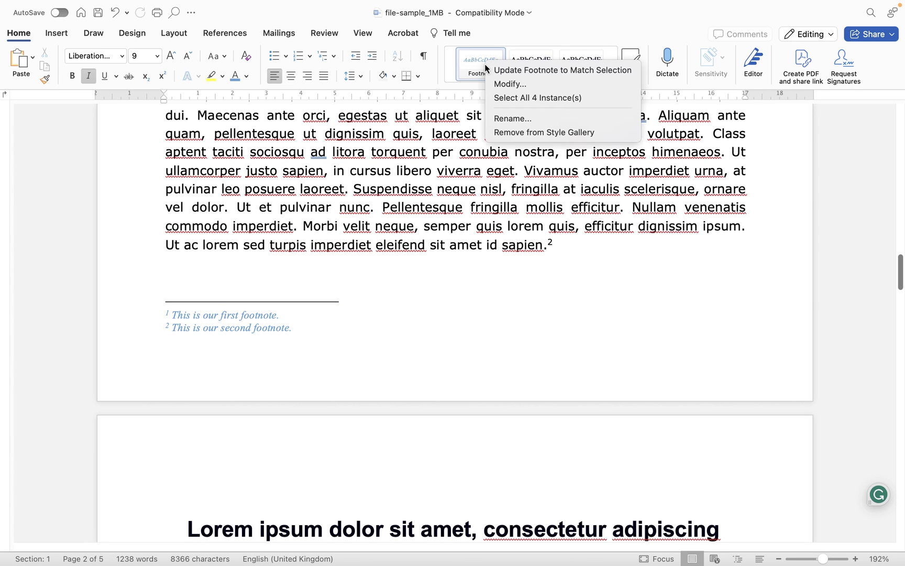
{"action": "left_click", "coordinate": [524, 98]}
{"action": "scroll", "coordinate": [368, 274], "scroll_direction": "down", "scroll_amount": 10}
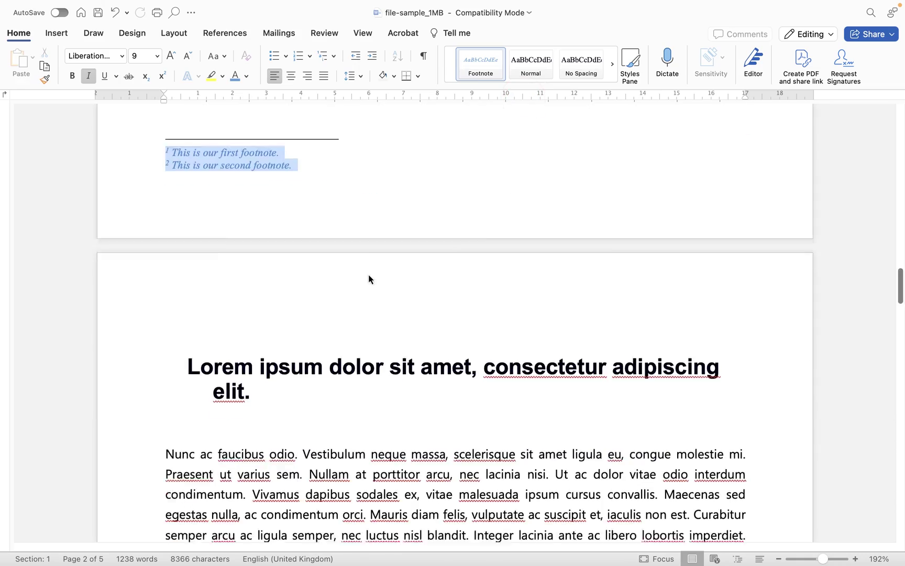
{"action": "scroll", "coordinate": [368, 273], "scroll_direction": "down", "scroll_amount": 15}
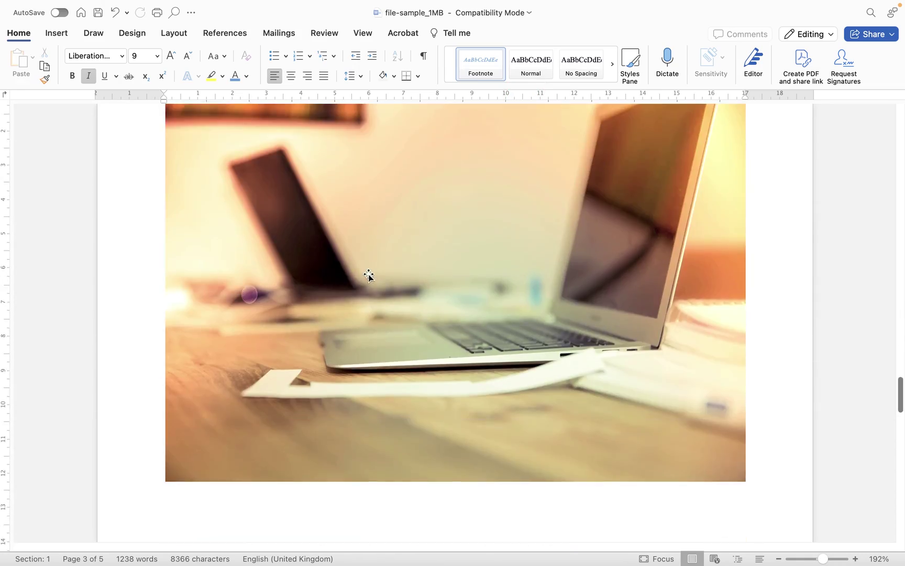
{"action": "scroll", "coordinate": [368, 273], "scroll_direction": "down", "scroll_amount": 5}
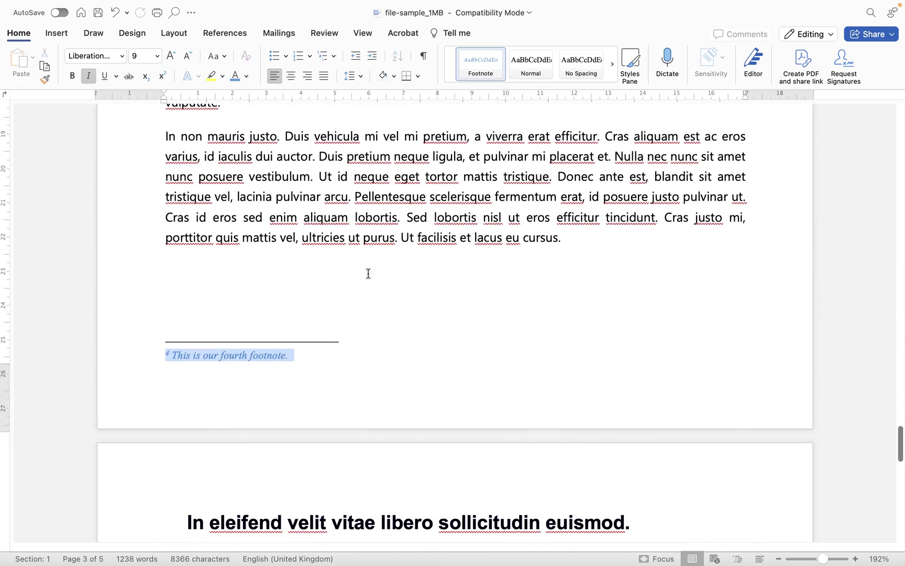
{"action": "right_click", "coordinate": [468, 67]}
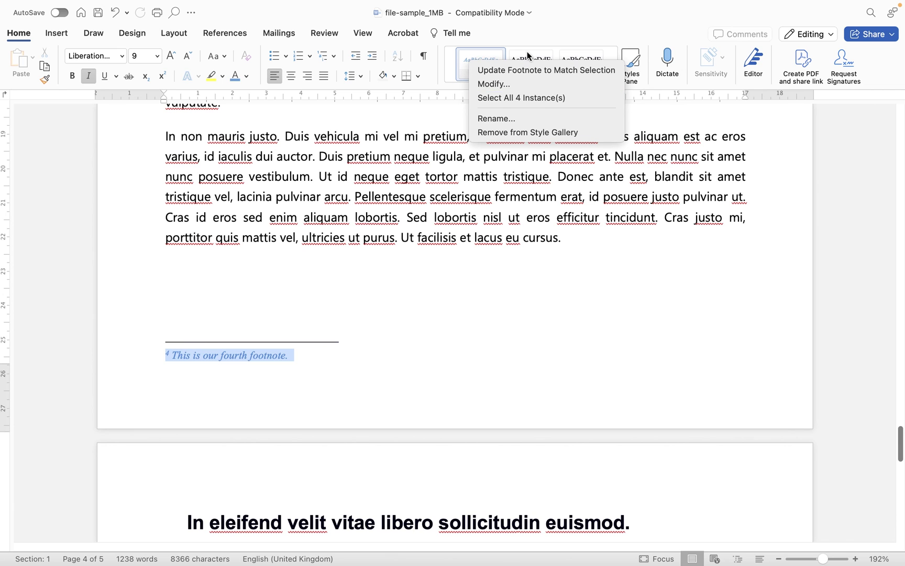
{"action": "left_click", "coordinate": [518, 70]}
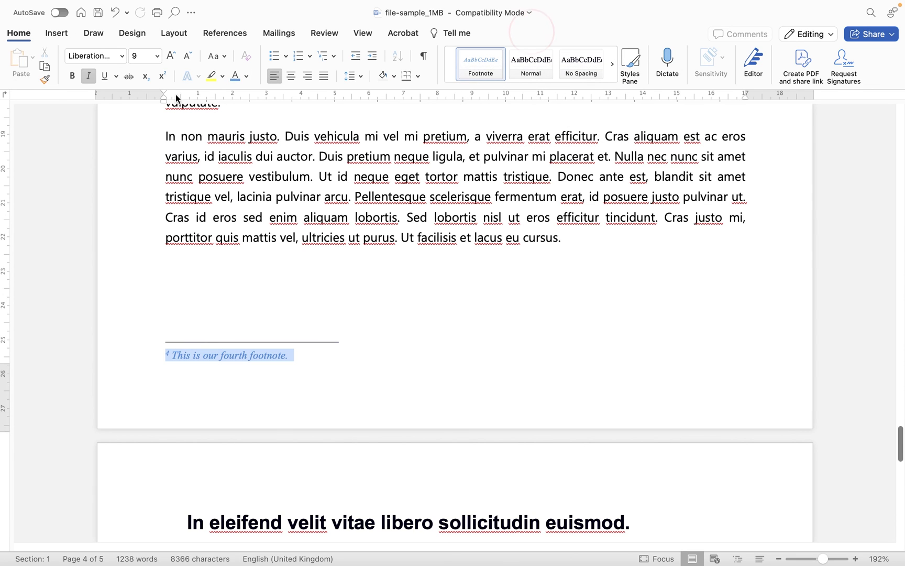
Step: Colour the selected footnote text brown
{"action": "left_click", "coordinate": [246, 76]}
{"action": "left_click", "coordinate": [290, 179]}
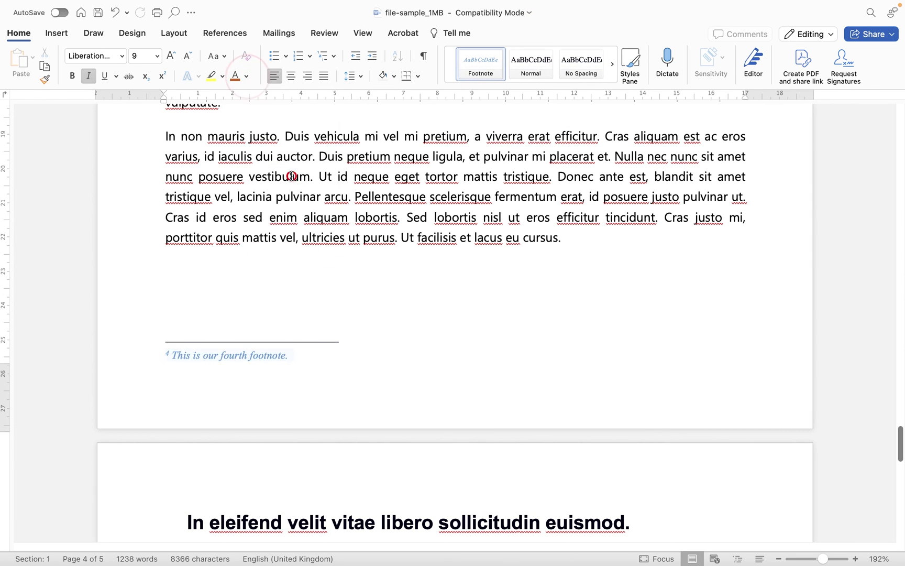
{"action": "left_click", "coordinate": [385, 304]}
Step: Dismiss the spelling suggestions and change the Footnote style definition's font colour to dark orange
{"action": "left_click", "coordinate": [240, 289]}
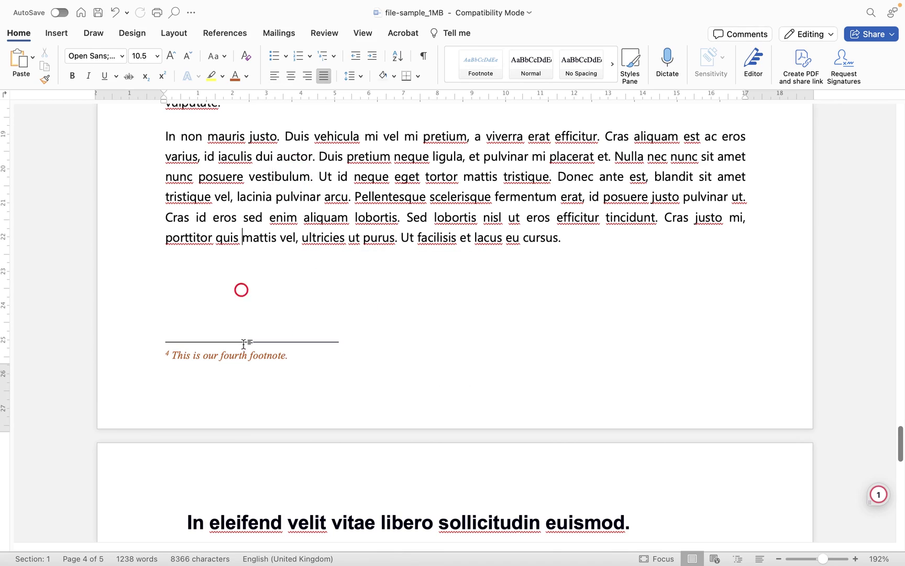
{"action": "scroll", "coordinate": [241, 293], "scroll_direction": "up", "scroll_amount": 10}
{"action": "scroll", "coordinate": [240, 341], "scroll_direction": "up", "scroll_amount": 5}
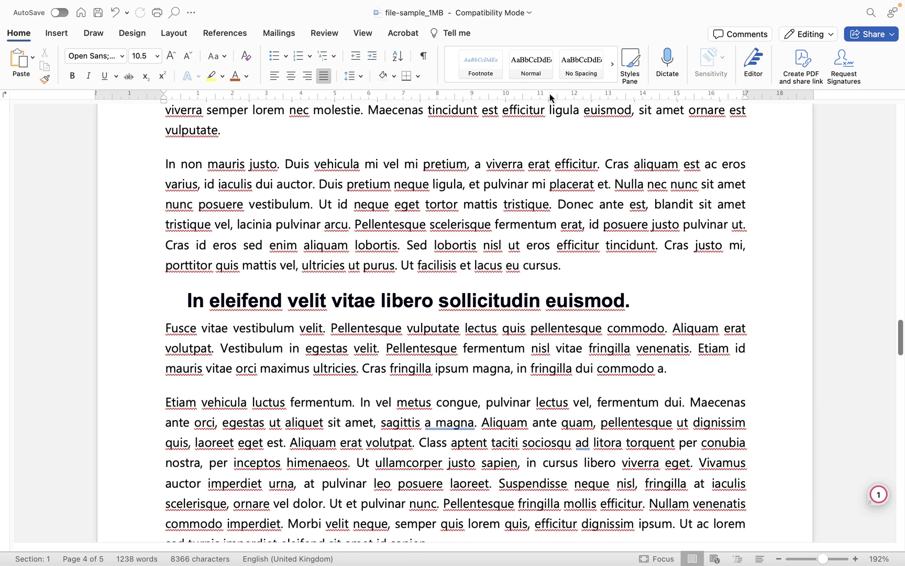
{"action": "right_click", "coordinate": [477, 68]}
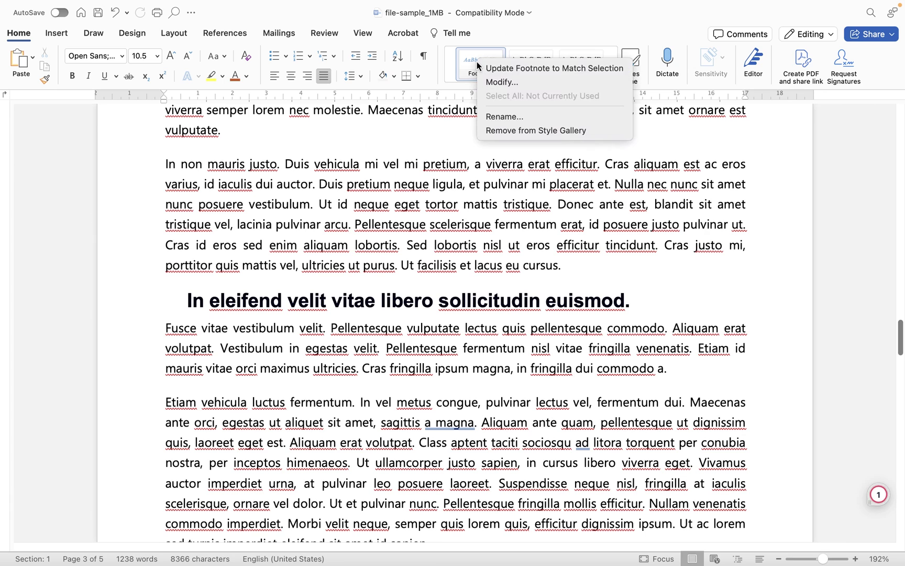
{"action": "left_click", "coordinate": [500, 82]}
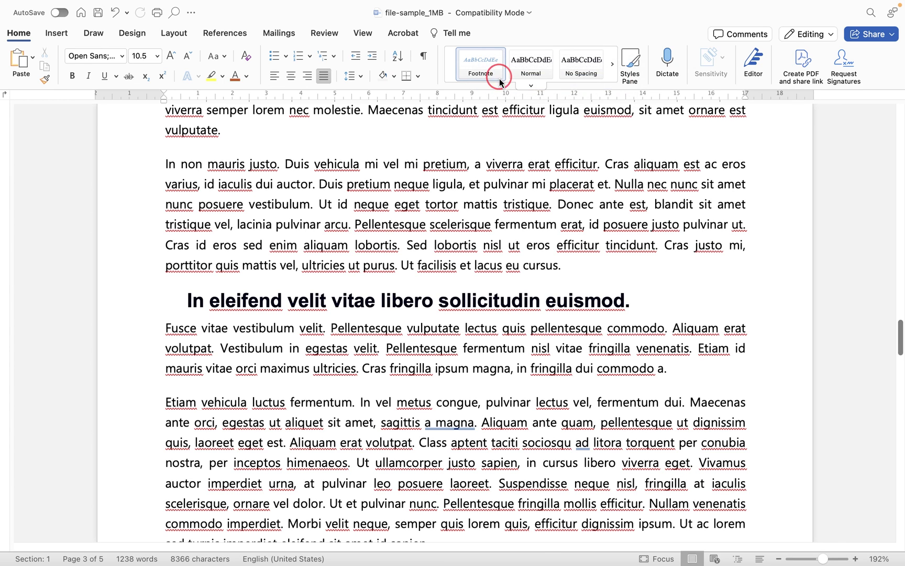
{"action": "left_click", "coordinate": [589, 193]}
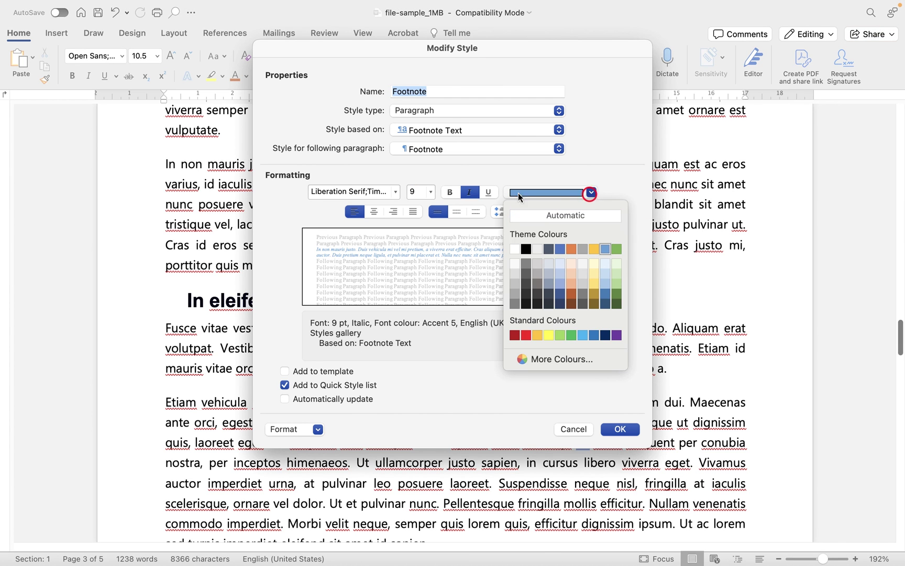
{"action": "left_click", "coordinate": [571, 303]}
{"action": "left_click", "coordinate": [621, 429]}
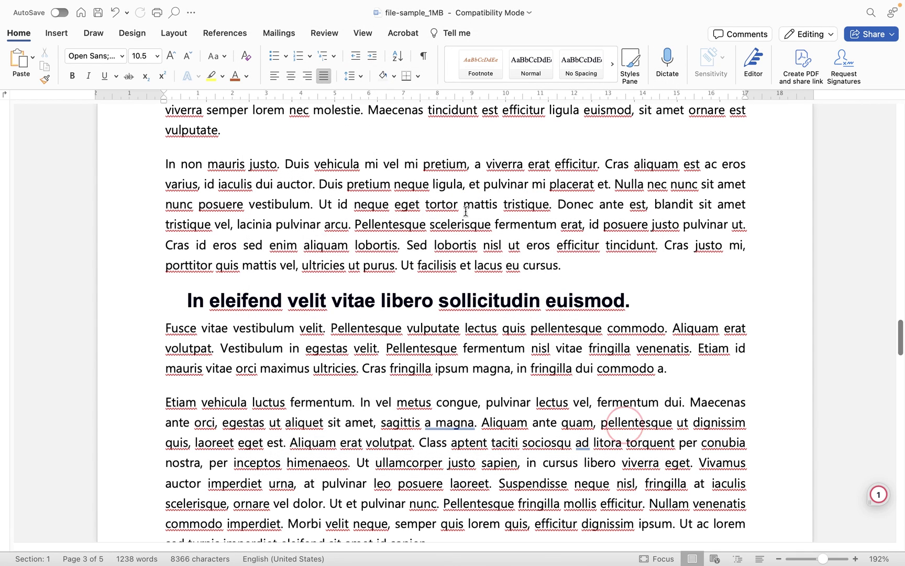